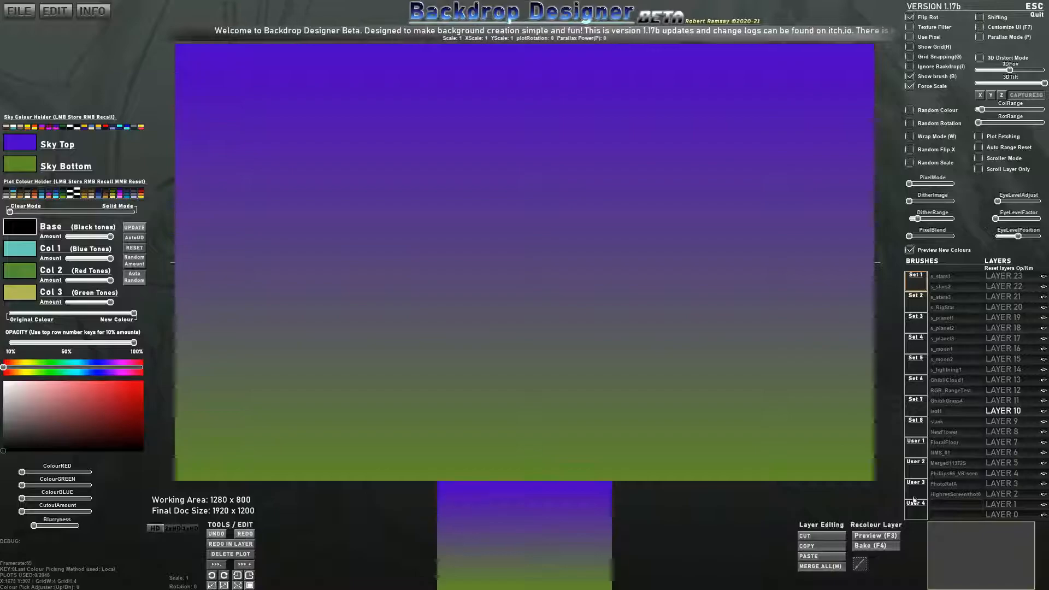
Step: Import Phillips66_VR-scene.png from the Screenshots folder as the last user brush (User 4), keeping its suggested name
{"action": "left_click", "coordinate": [940, 504]}
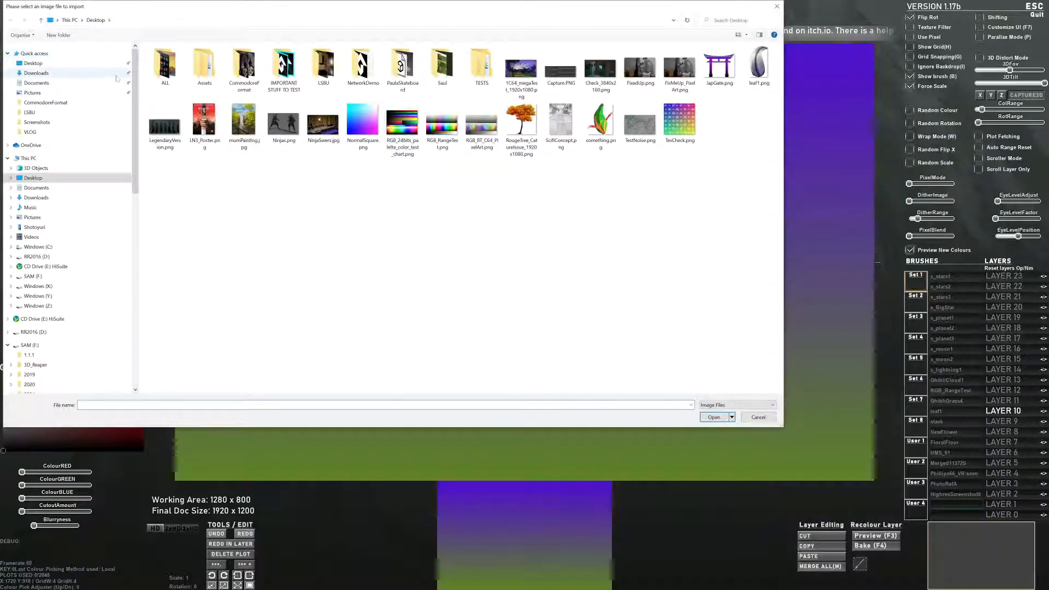
{"action": "left_click", "coordinate": [48, 122]}
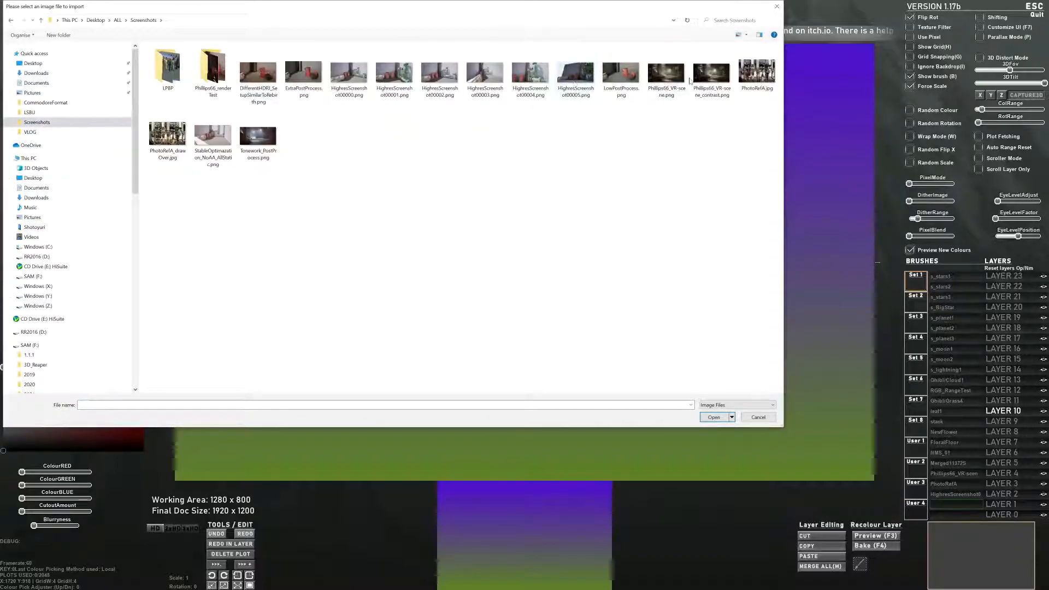
{"action": "double_click", "coordinate": [664, 75]}
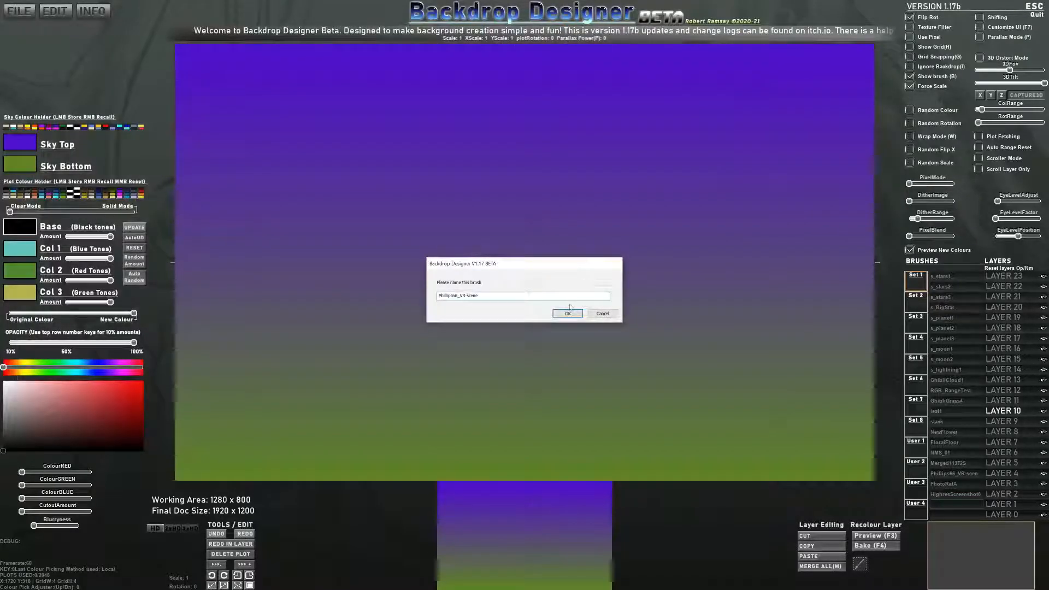
{"action": "left_click", "coordinate": [567, 314]}
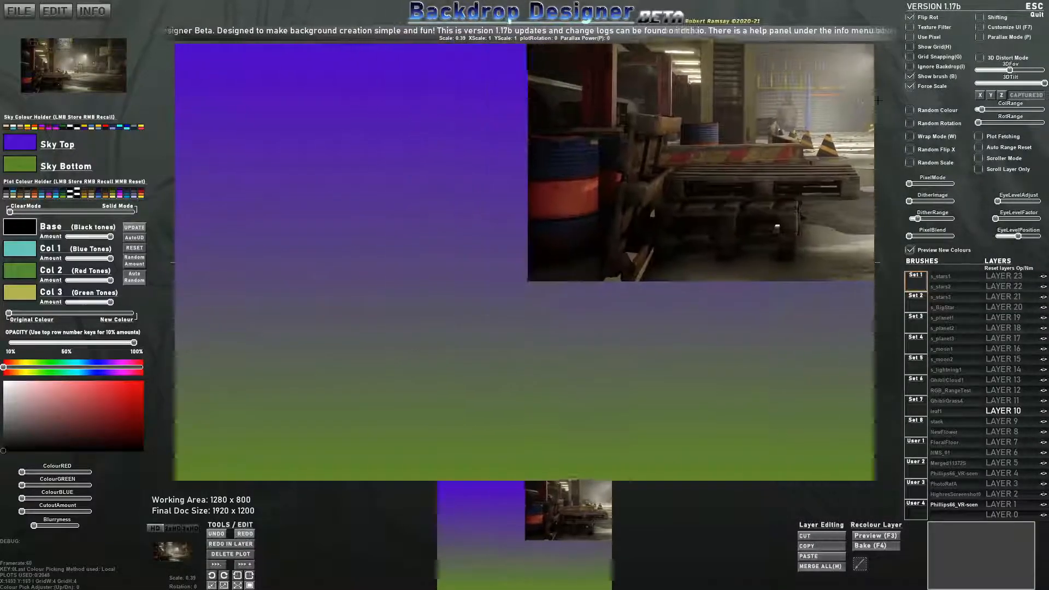
Step: Turn off Force Scale, enlarge the industrial scene brush to scale 0.47, and stamp it across the canvas on Layer 10
{"action": "left_click", "coordinate": [910, 86]}
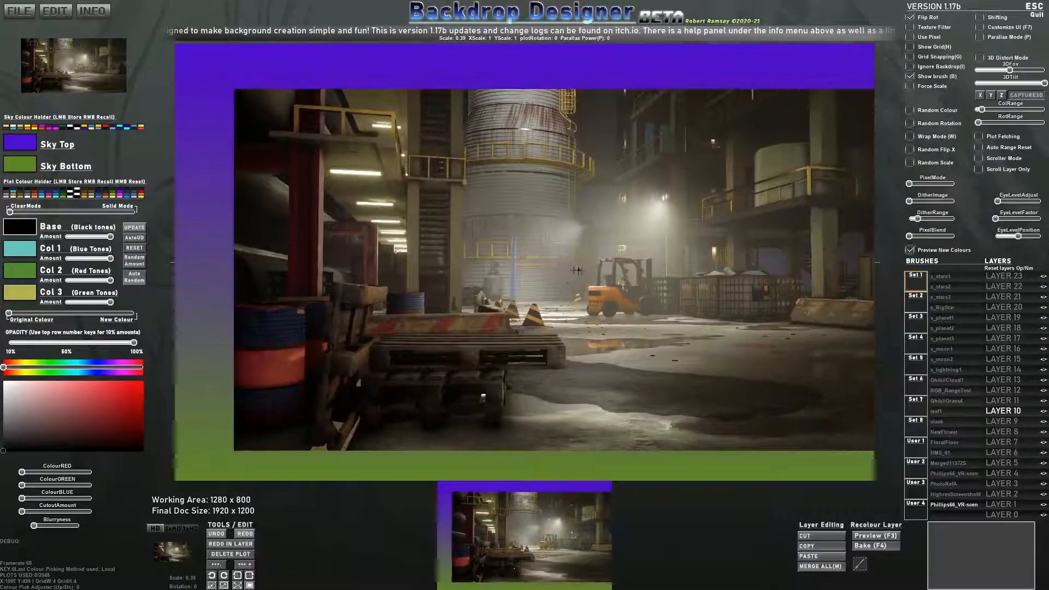
{"action": "scroll", "coordinate": [494, 297], "scroll_direction": "up", "scroll_amount": 8}
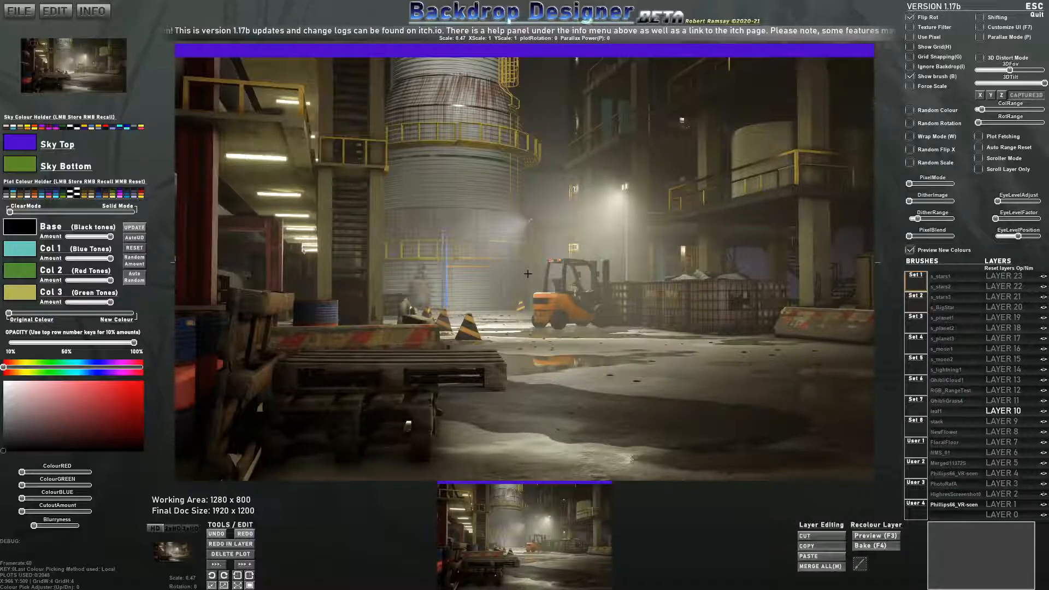
{"action": "left_click", "coordinate": [549, 278]}
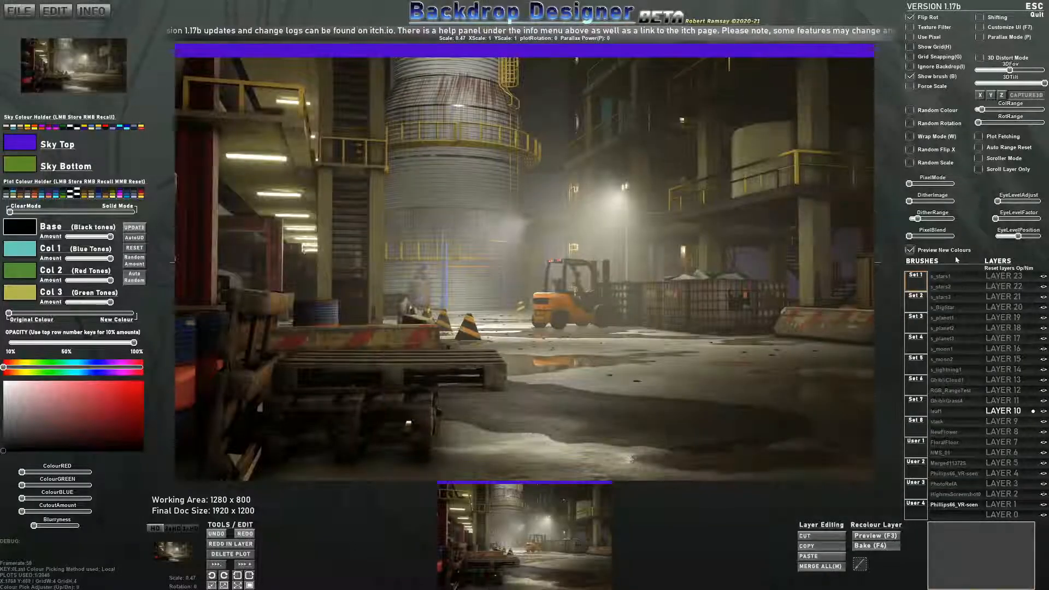
Step: Set PixelMode to C64 at 320x200 px and raise PixelBlend to its maximum
{"action": "left_click", "coordinate": [910, 184]}
{"action": "mouse_move", "coordinate": [916, 187]}
{"action": "left_mouse_down"}
{"action": "mouse_move", "coordinate": [956, 187]}
{"action": "mouse_move", "coordinate": [915, 186]}
{"action": "left_mouse_up"}
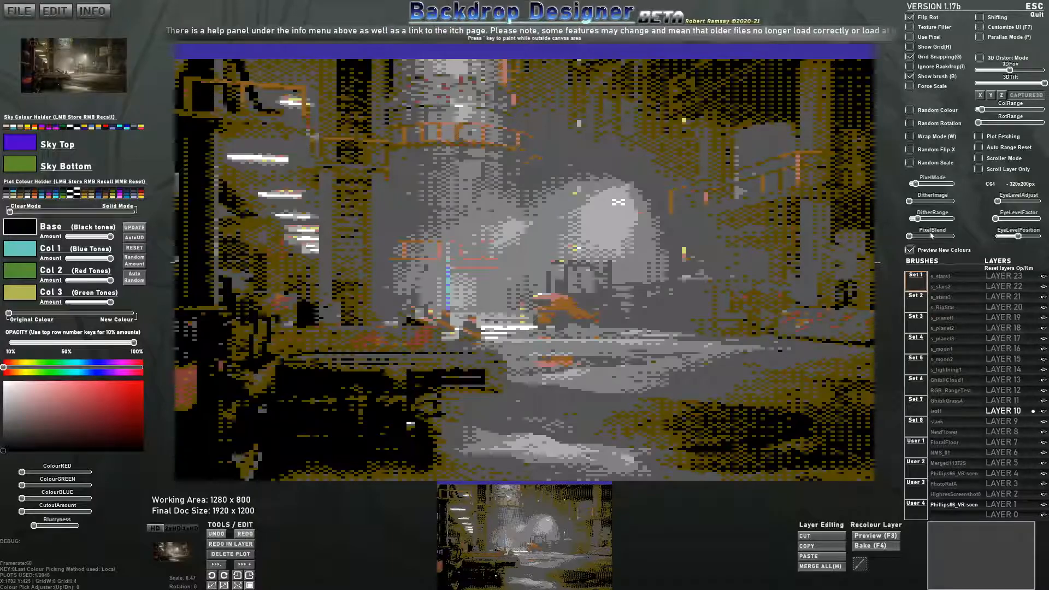
{"action": "left_click_drag", "start_coordinate": [917, 237], "coordinate": [953, 239]}
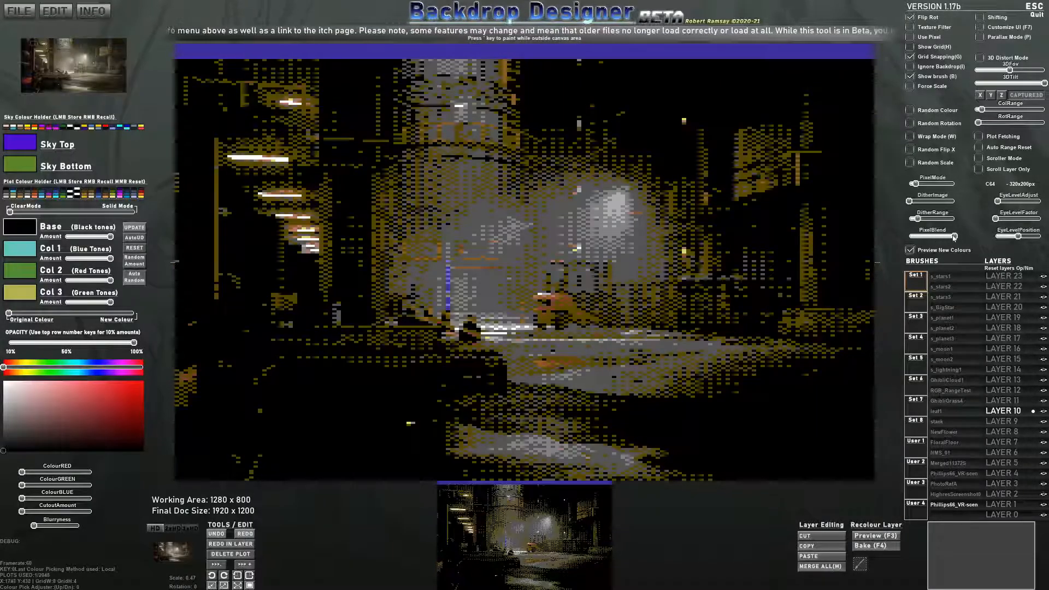
Step: Try DitherRange slightly higher and at its minimum, comparing the image with PixelBlend reduced and at full
{"action": "left_click_drag", "start_coordinate": [918, 219], "coordinate": [920, 219]}
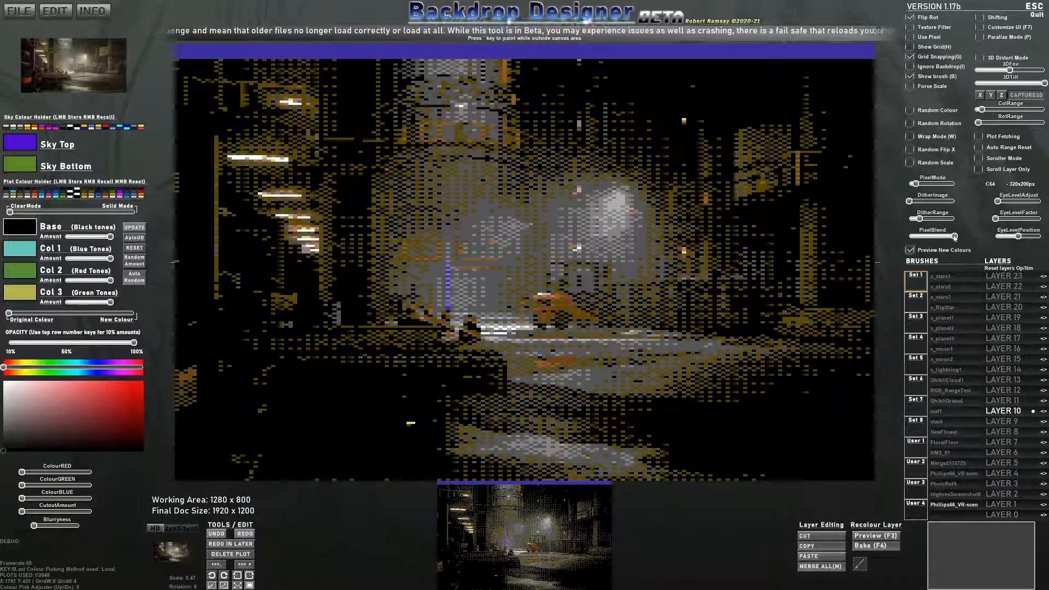
{"action": "left_click_drag", "start_coordinate": [954, 238], "coordinate": [910, 219]}
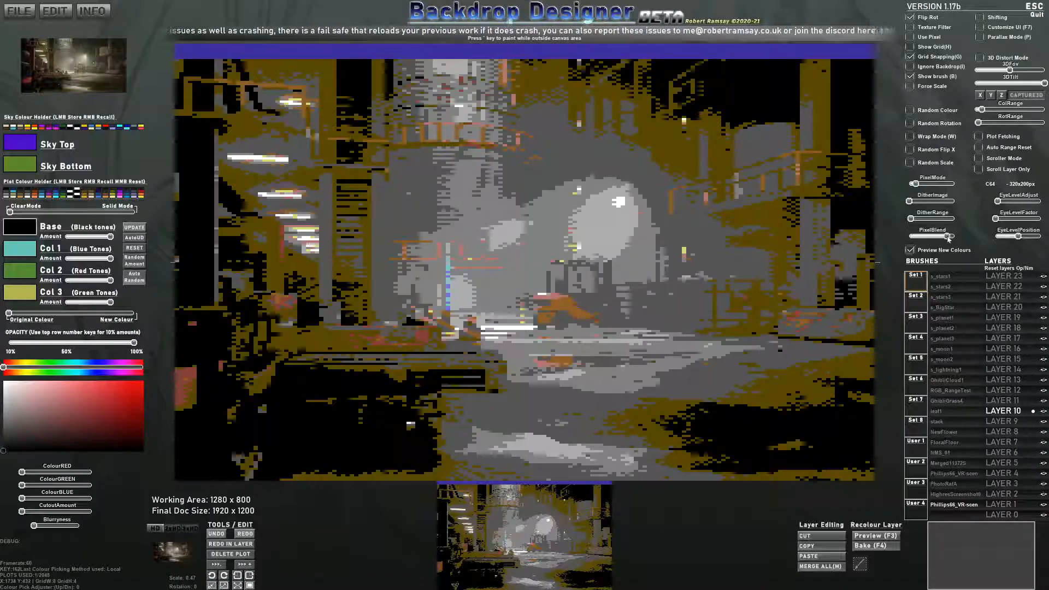
{"action": "left_click_drag", "start_coordinate": [948, 239], "coordinate": [950, 239]}
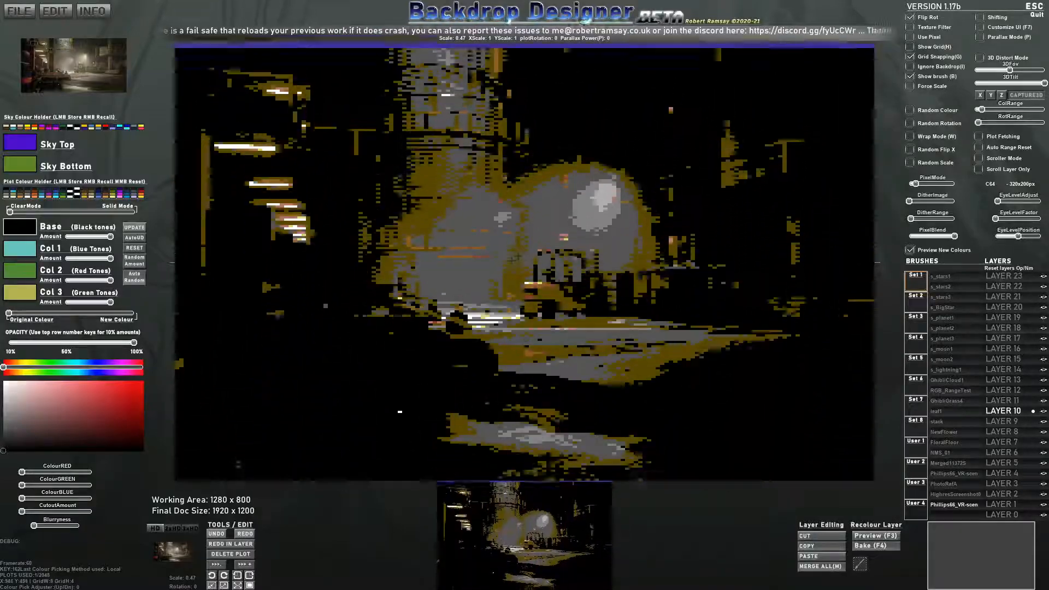
Step: Enlarge the scene brush to scale 0.57 and stamp it over the whole canvas, framing the silo and forklift
{"action": "scroll", "coordinate": [516, 258], "scroll_direction": "up", "scroll_amount": 2}
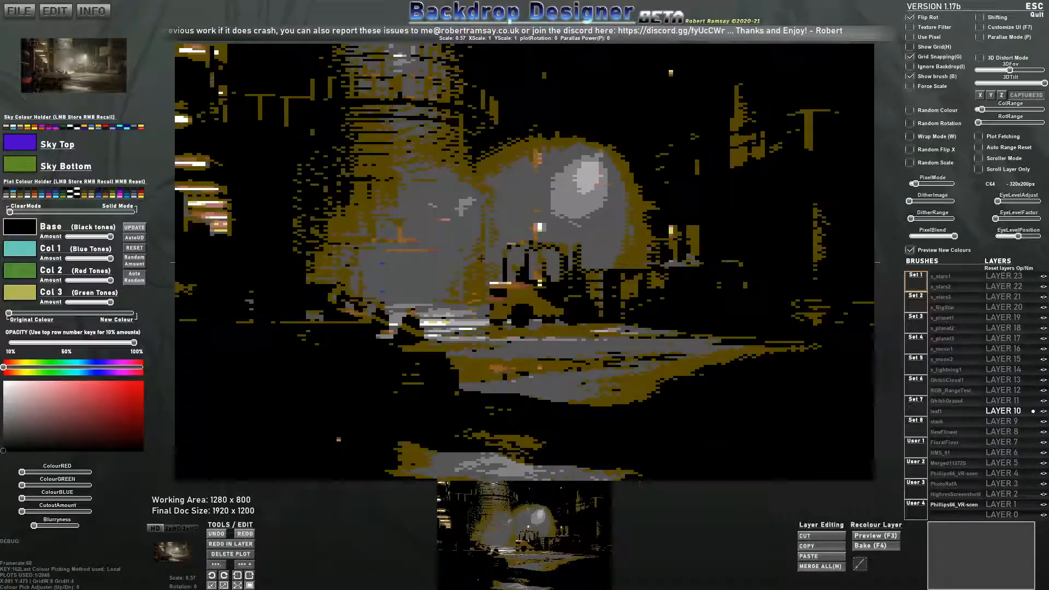
{"action": "left_click", "coordinate": [480, 258]}
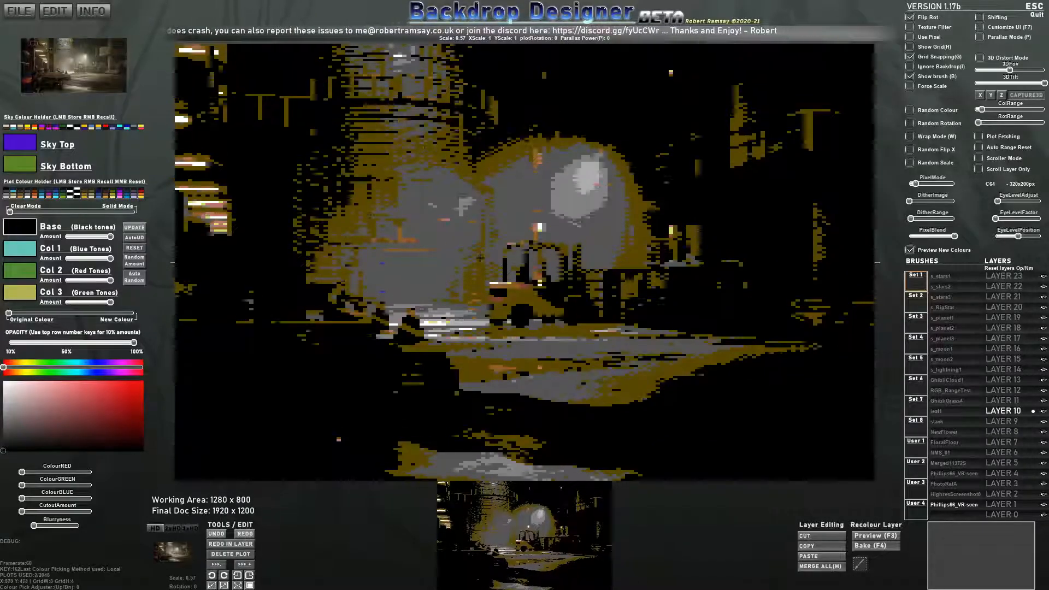
{"action": "left_click", "coordinate": [479, 260]}
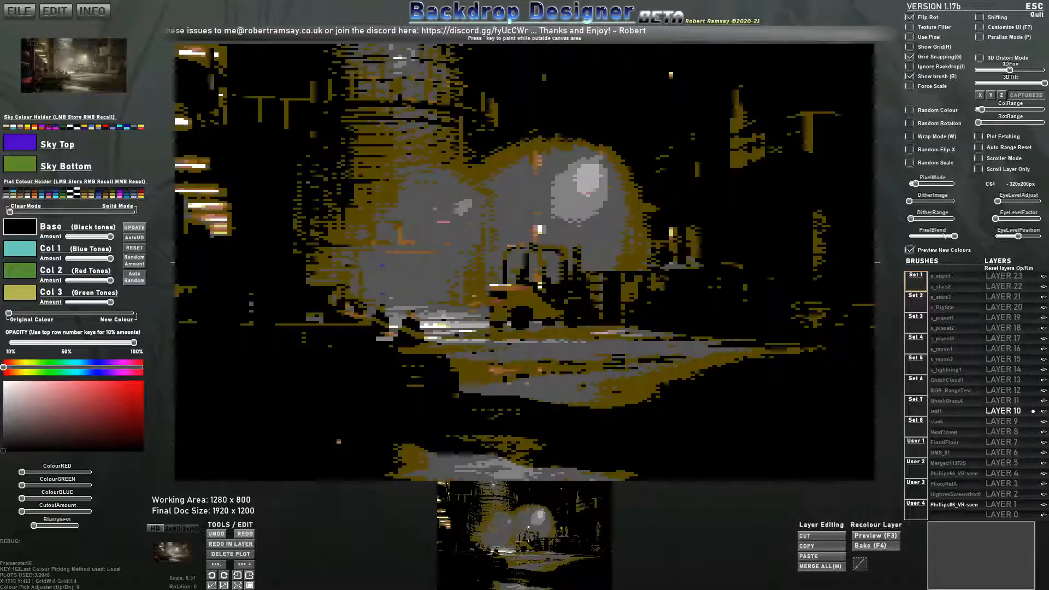
Step: Raise DitherRange slightly with PixelBlend at full, and adjust DitherImage to give the scene a fine dotted dither
{"action": "left_click_drag", "start_coordinate": [911, 218], "coordinate": [921, 220]}
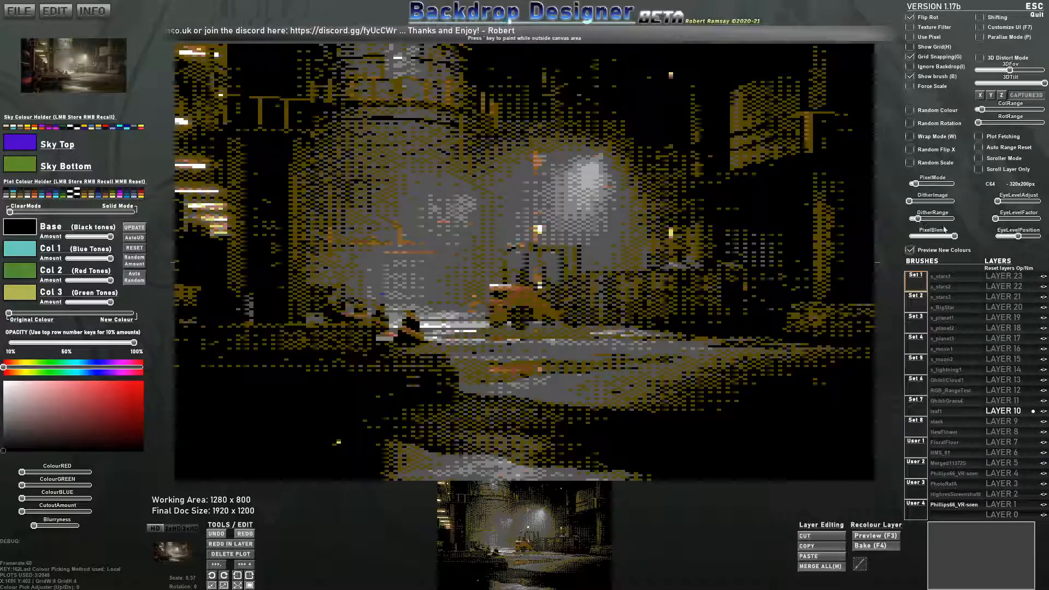
{"action": "mouse_move", "coordinate": [955, 239]}
{"action": "left_mouse_down"}
{"action": "mouse_move", "coordinate": [921, 240]}
{"action": "mouse_move", "coordinate": [955, 240]}
{"action": "left_mouse_up"}
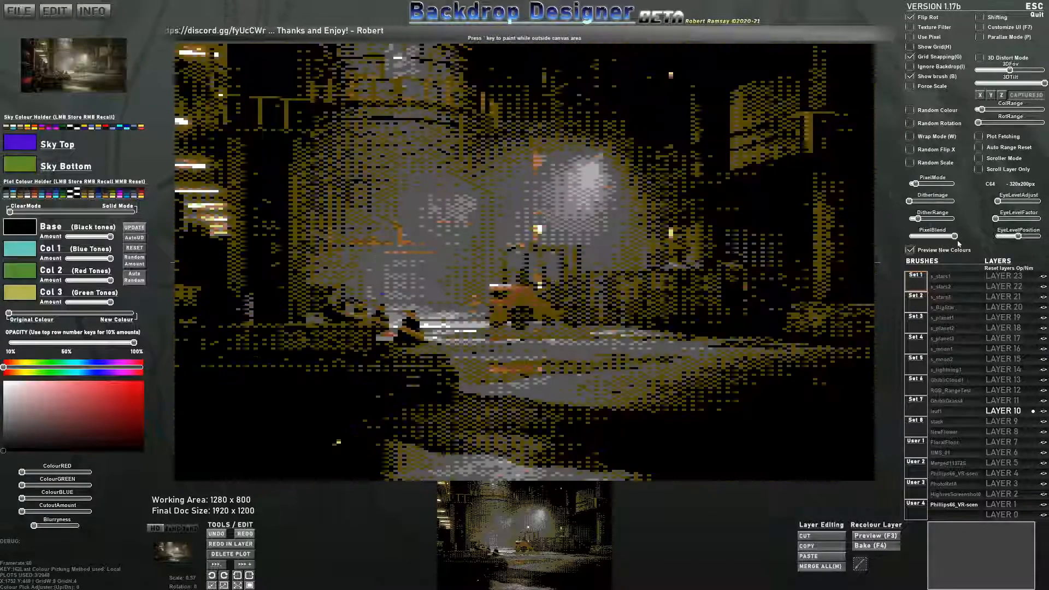
{"action": "left_click_drag", "start_coordinate": [919, 203], "coordinate": [917, 206]}
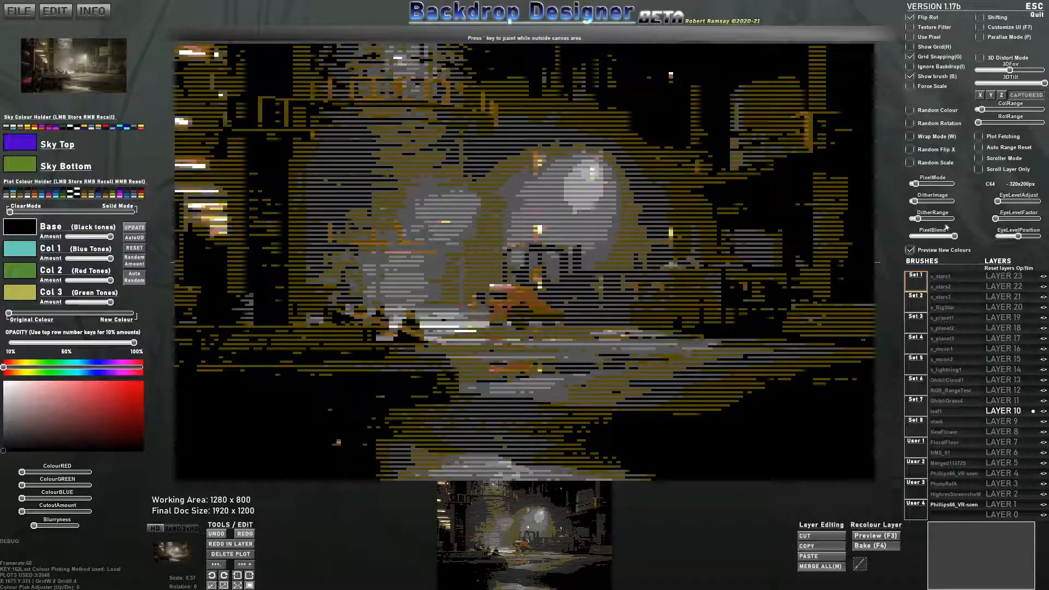
{"action": "mouse_move", "coordinate": [921, 219]}
{"action": "left_mouse_down"}
{"action": "mouse_move", "coordinate": [925, 201]}
{"action": "mouse_move", "coordinate": [909, 201]}
{"action": "mouse_move", "coordinate": [922, 219]}
{"action": "left_mouse_up"}
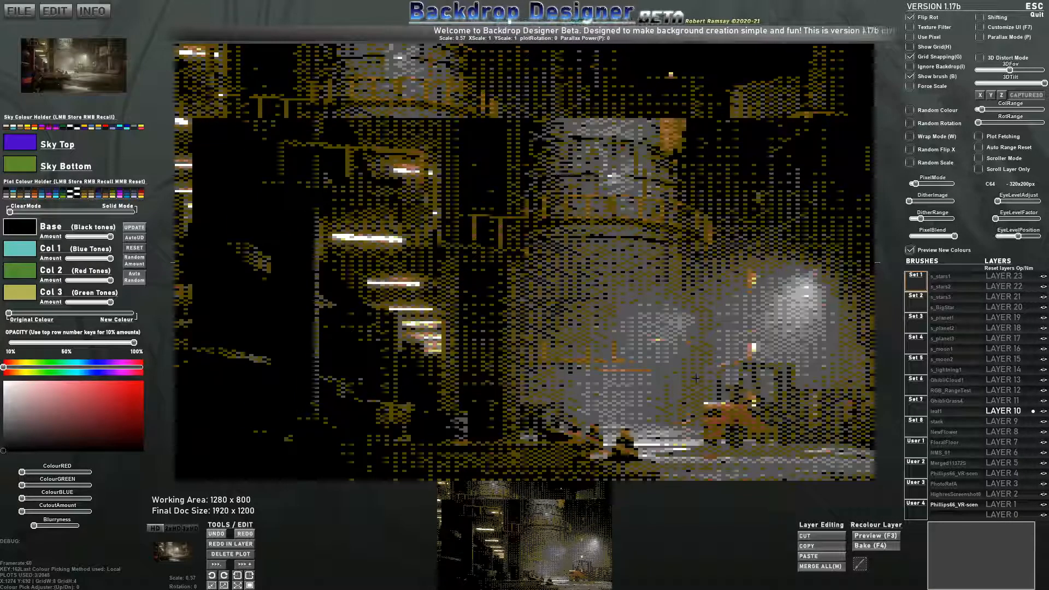
Step: Save the full merged image to the Desktop as a PNG named Test_forktruck
{"action": "key", "text": "ctrl+s"}
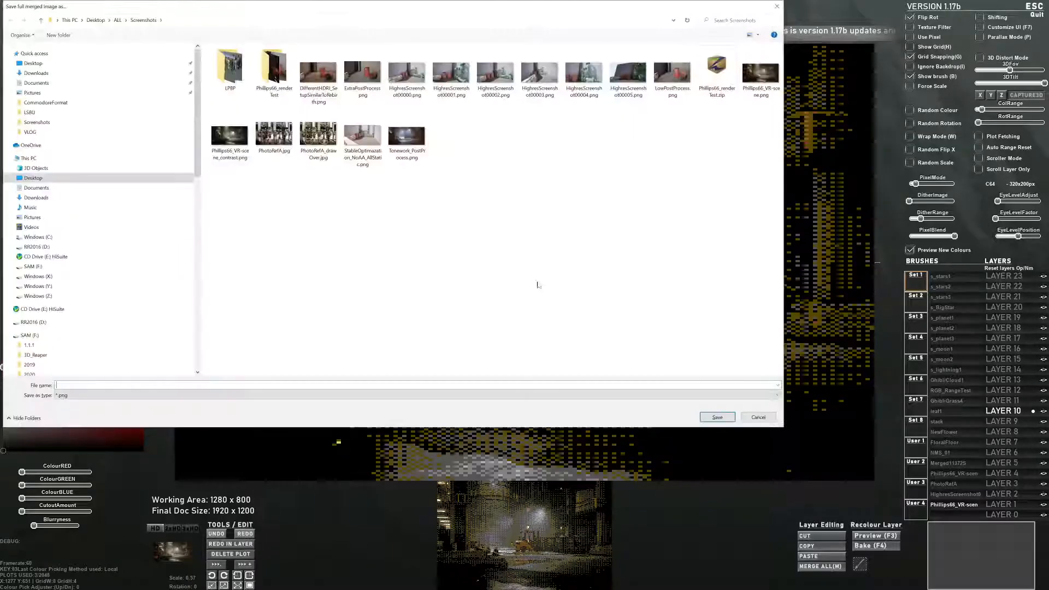
{"action": "left_click", "coordinate": [83, 63]}
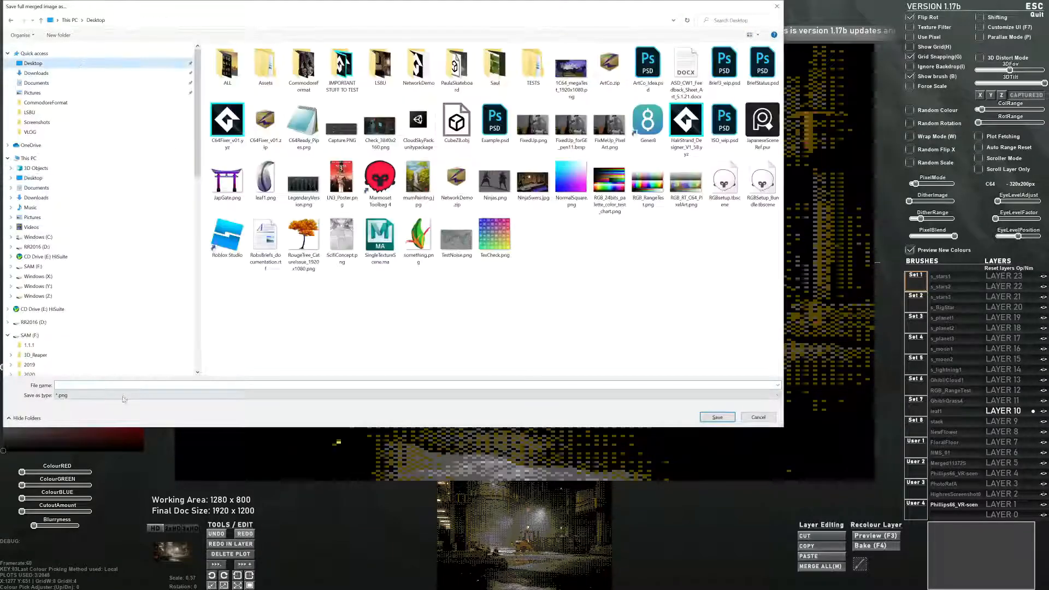
{"action": "left_click", "coordinate": [124, 387]}
{"action": "type", "text": "Test"}
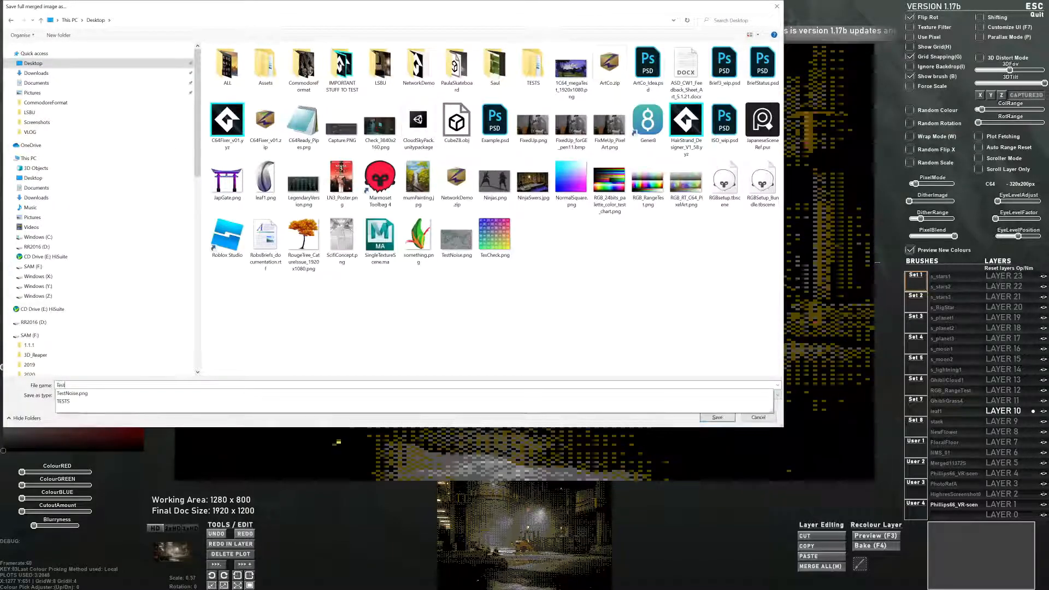
{"action": "type", "text": "."}
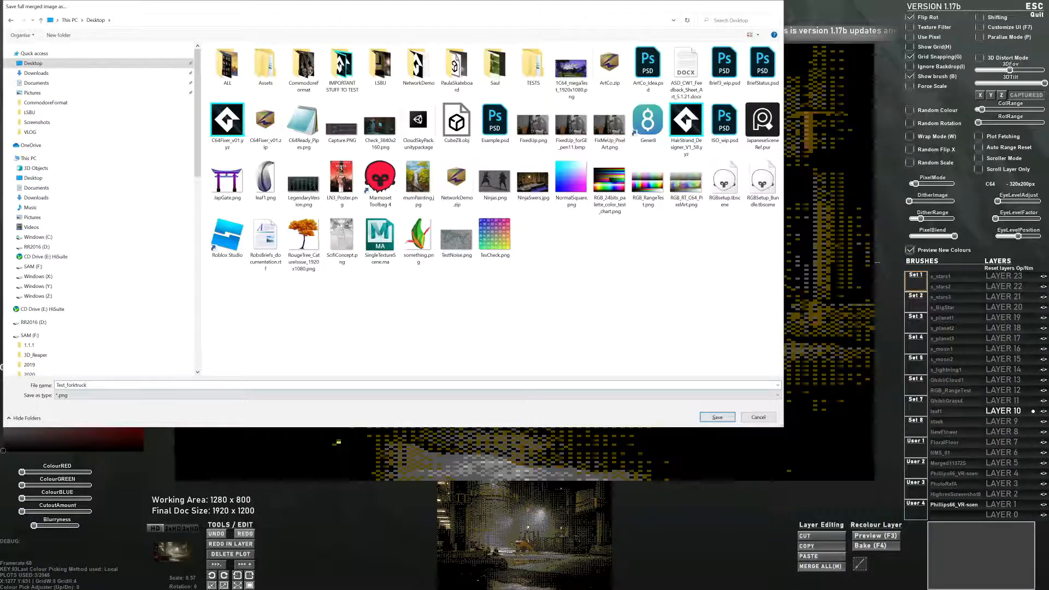
{"action": "key", "text": "Return"}
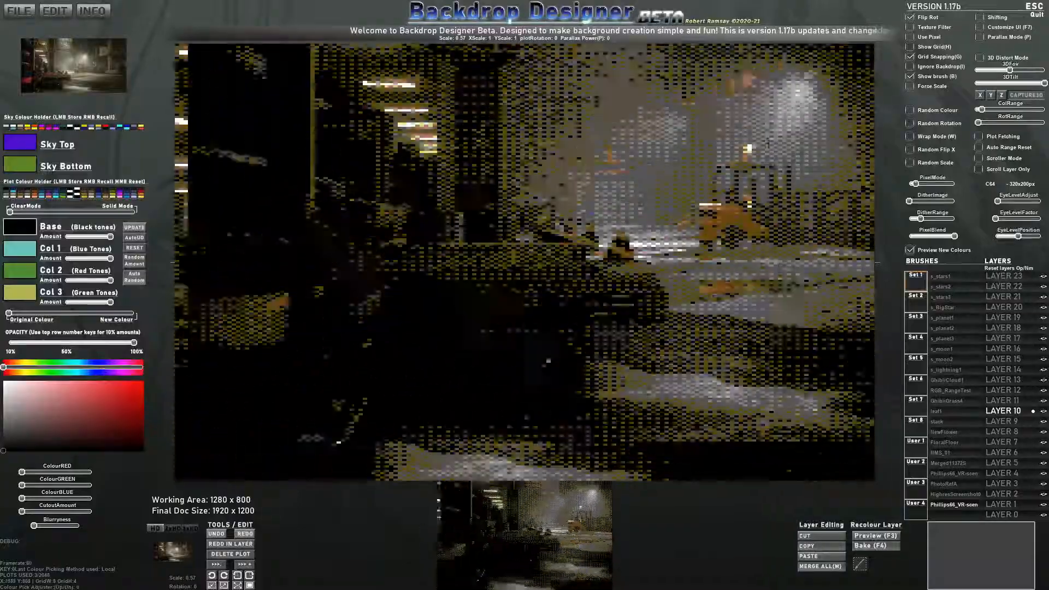
Step: Quit Backdrop Designer, open the recent project C64Fixer_v02 in GameMaker Studio 2, and run it
{"action": "key", "text": "Escape"}
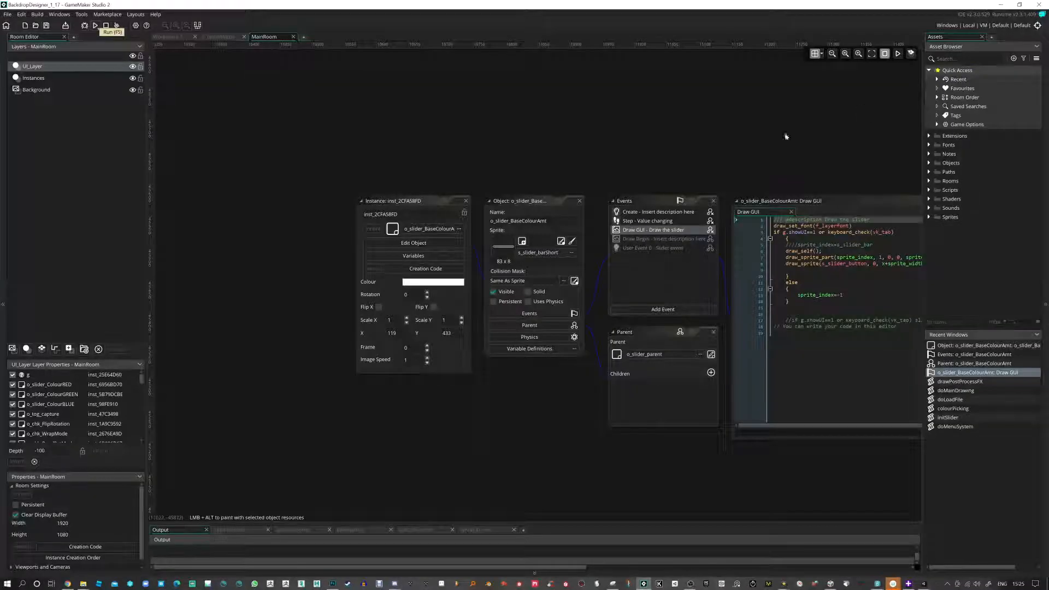
{"action": "left_click", "coordinate": [7, 15]}
{"action": "mouse_move", "coordinate": [29, 47]}
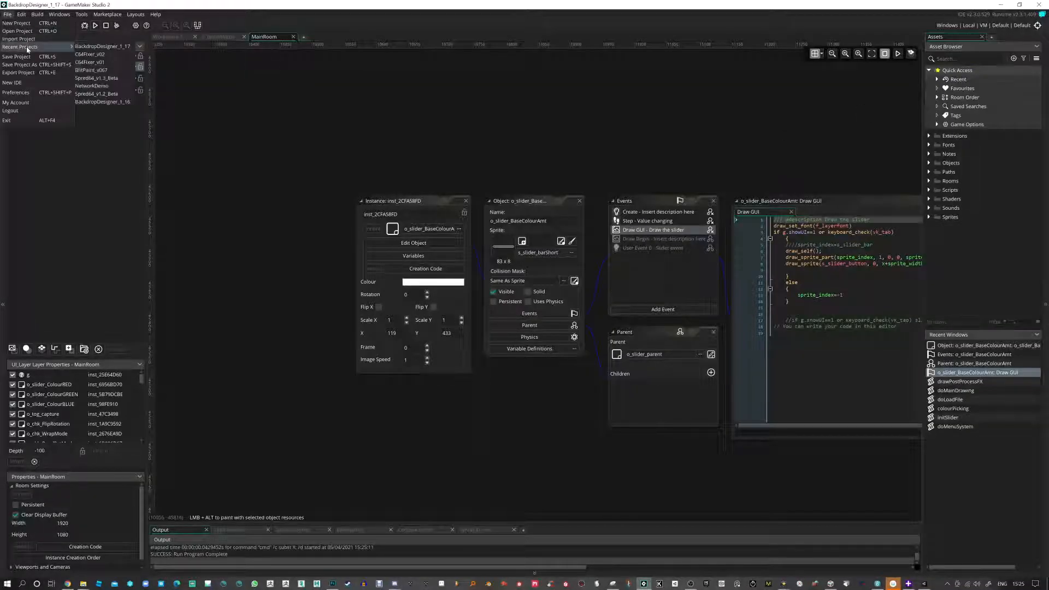
{"action": "left_click", "coordinate": [104, 55]}
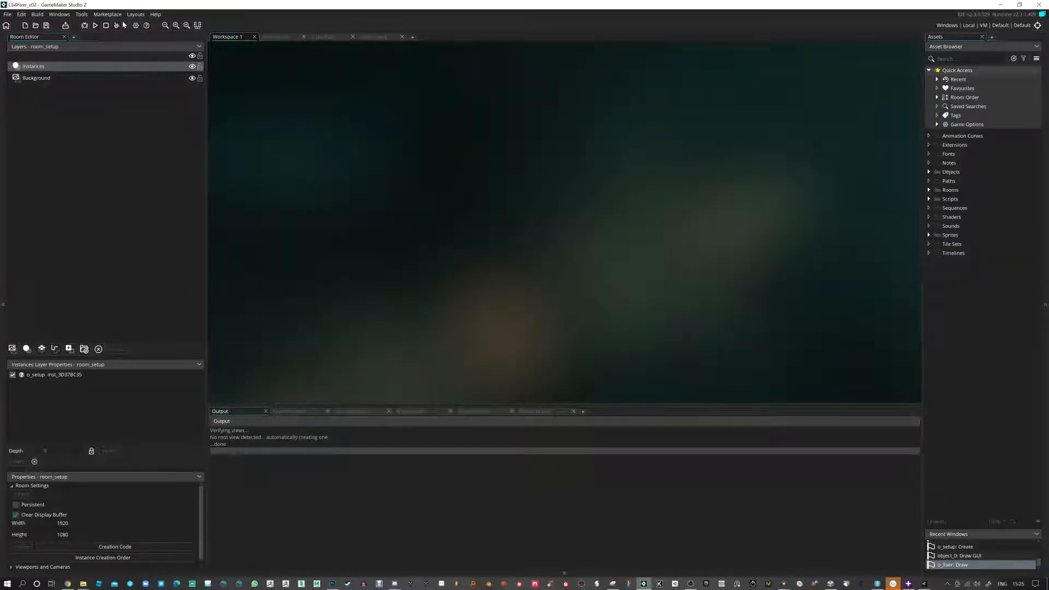
{"action": "left_click", "coordinate": [95, 26]}
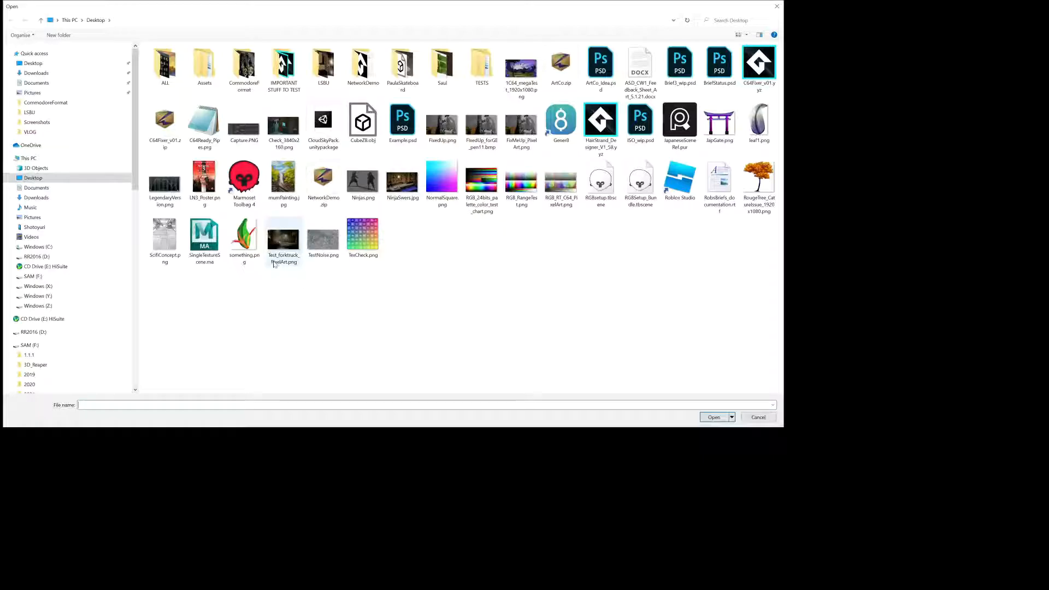
Step: Load Test_forktruck_PixelArt.png from the Desktop and repair all the red overloaded colour blocks in the image
{"action": "double_click", "coordinate": [283, 246]}
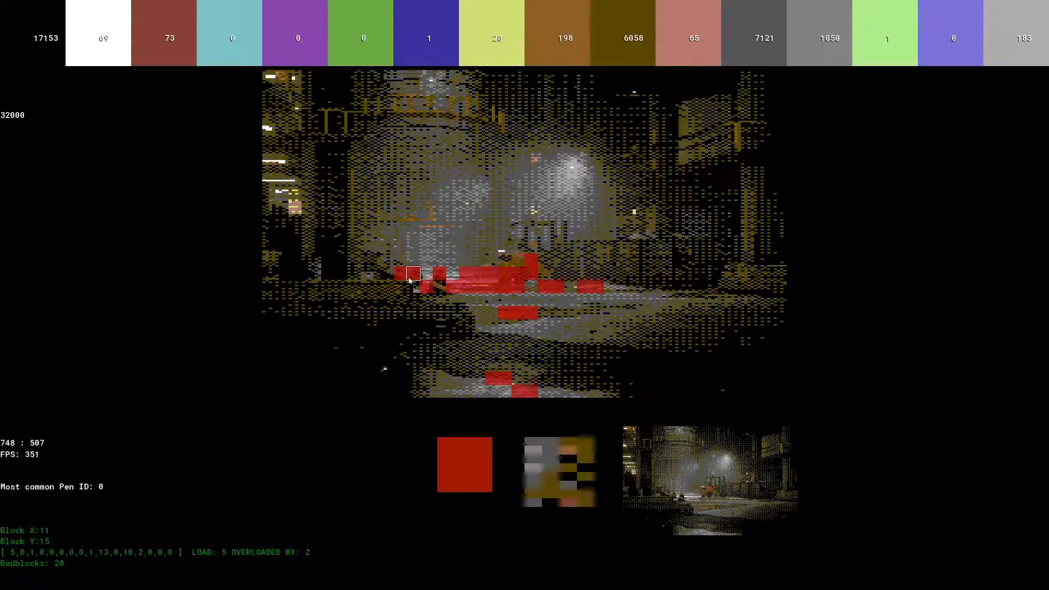
{"action": "mouse_move", "coordinate": [436, 281]}
{"action": "left_mouse_down"}
{"action": "mouse_move", "coordinate": [469, 280]}
{"action": "mouse_move", "coordinate": [480, 290]}
{"action": "mouse_move", "coordinate": [494, 276]}
{"action": "mouse_move", "coordinate": [502, 310]}
{"action": "mouse_move", "coordinate": [532, 315]}
{"action": "mouse_move", "coordinate": [515, 380]}
{"action": "mouse_move", "coordinate": [495, 381]}
{"action": "mouse_move", "coordinate": [528, 395]}
{"action": "mouse_move", "coordinate": [504, 275]}
{"action": "mouse_move", "coordinate": [527, 282]}
{"action": "mouse_move", "coordinate": [529, 262]}
{"action": "mouse_move", "coordinate": [545, 289]}
{"action": "mouse_move", "coordinate": [599, 290]}
{"action": "left_mouse_up"}
{"action": "left_click", "coordinate": [600, 290]}
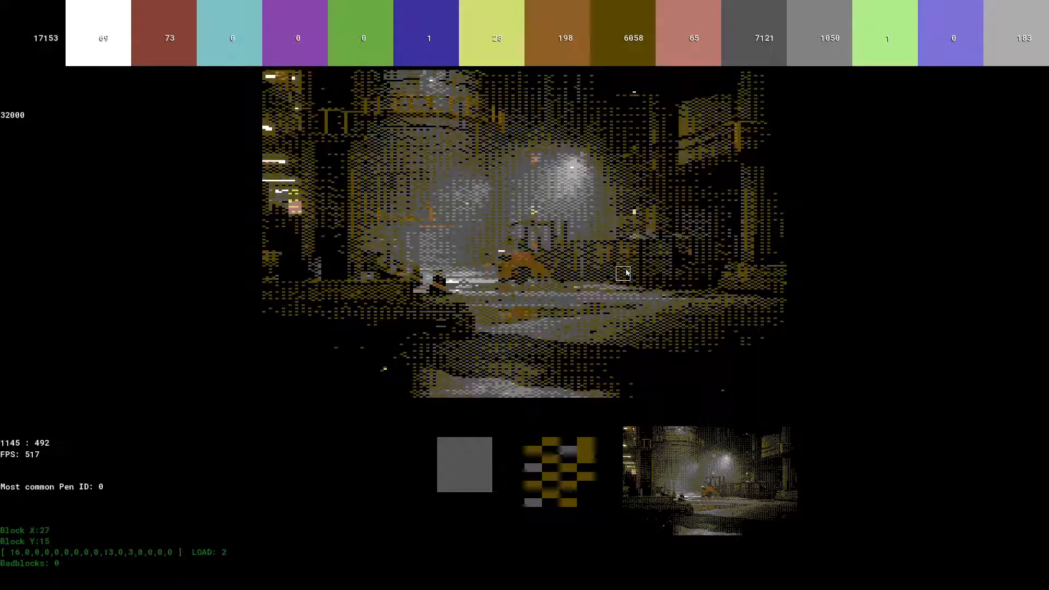
Step: Save the repaired image to the Desktop as Processed and exit the C64 fixer
{"action": "key", "text": "s"}
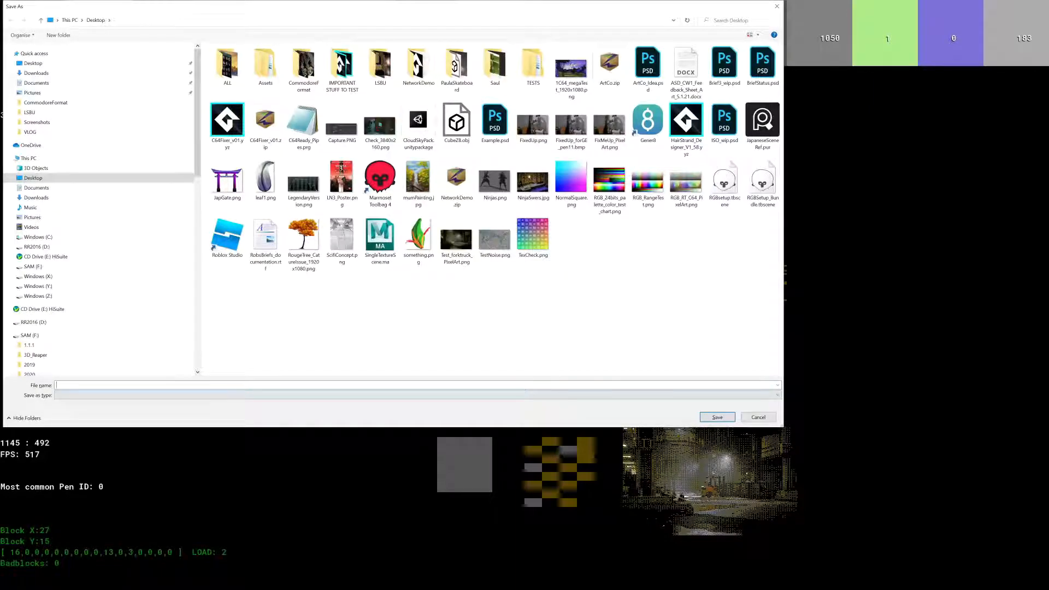
{"action": "type", "text": "Pix"}
{"action": "key", "text": "Return"}
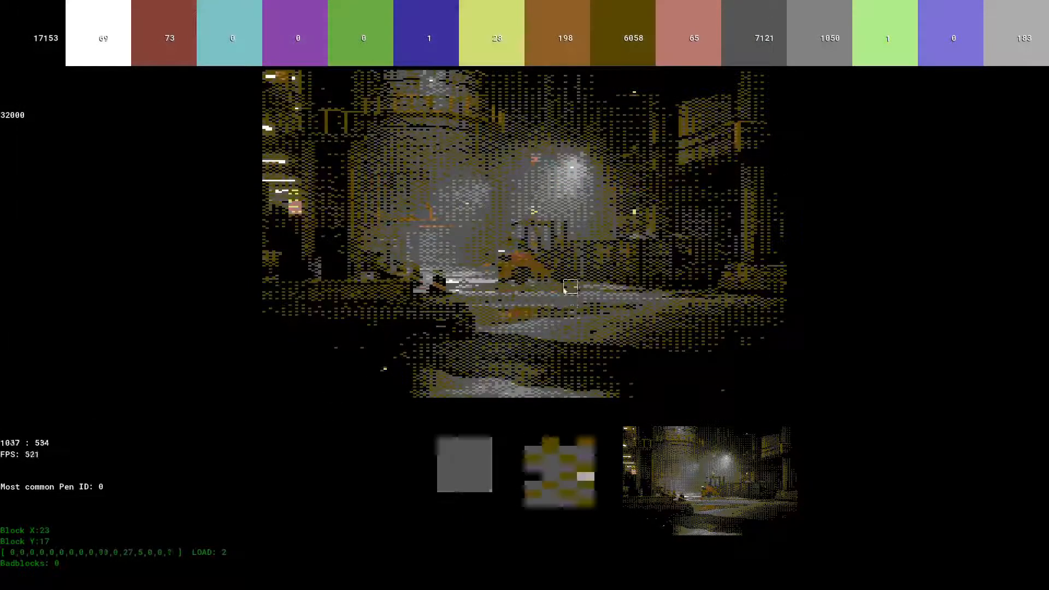
{"action": "key", "text": "Escape"}
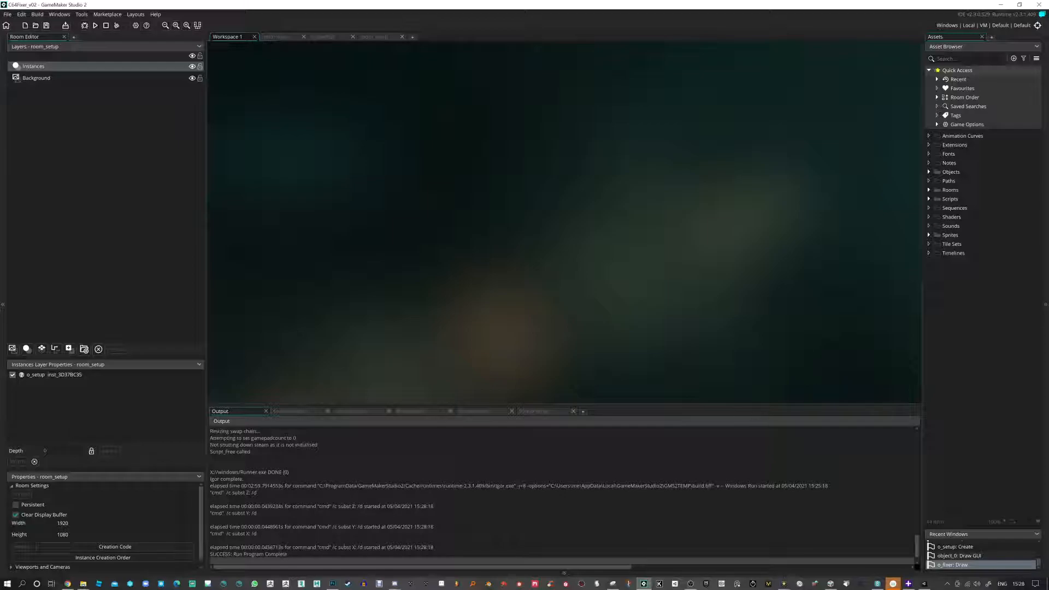
Step: Switch to Photoshop, open Processed.png from the Desktop and fit the image to the window
{"action": "left_click", "coordinate": [333, 583]}
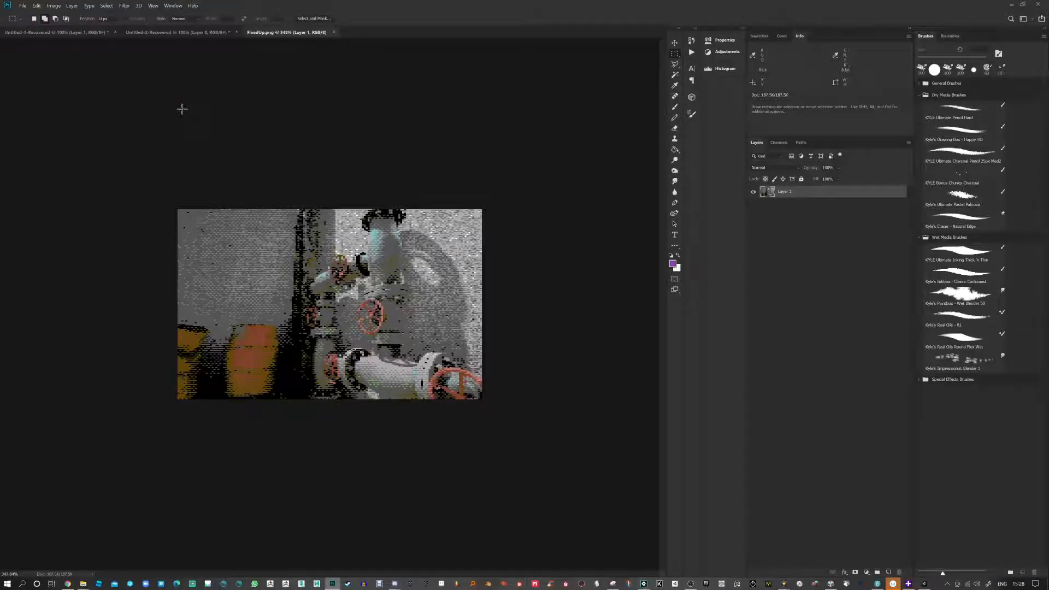
{"action": "left_click", "coordinate": [24, 6]}
{"action": "left_click", "coordinate": [38, 25]}
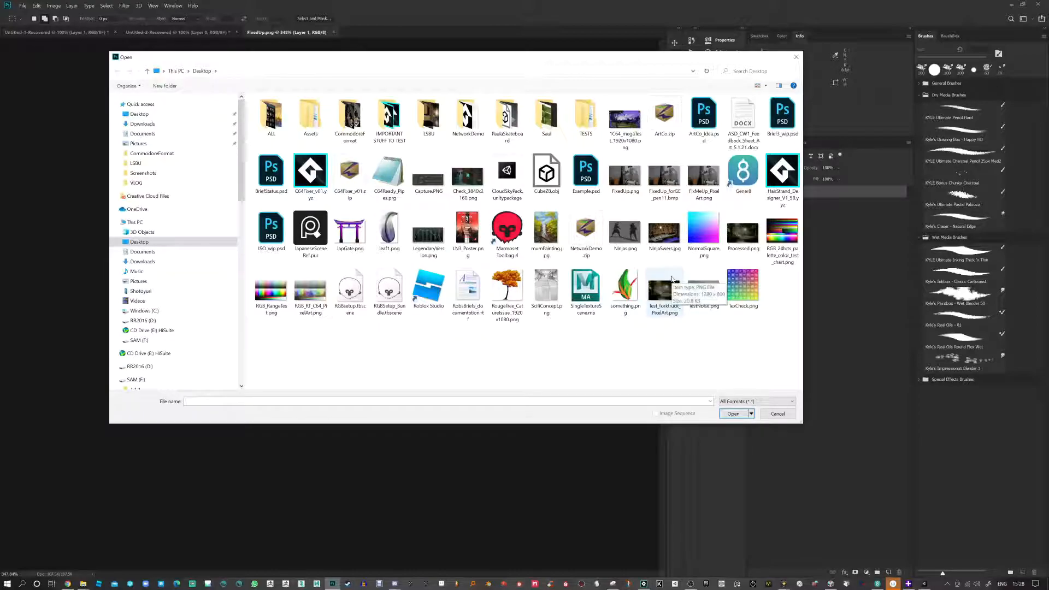
{"action": "double_click", "coordinate": [742, 234]}
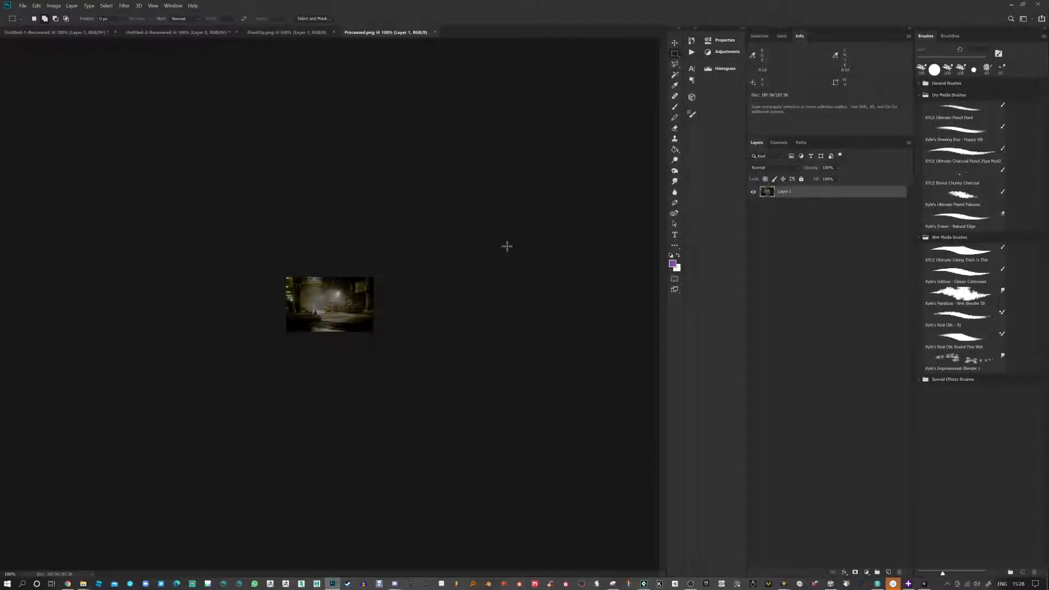
{"action": "key", "text": "ctrl+0"}
{"action": "key", "text": "ctrl+1"}
{"action": "key", "text": "ctrl+0"}
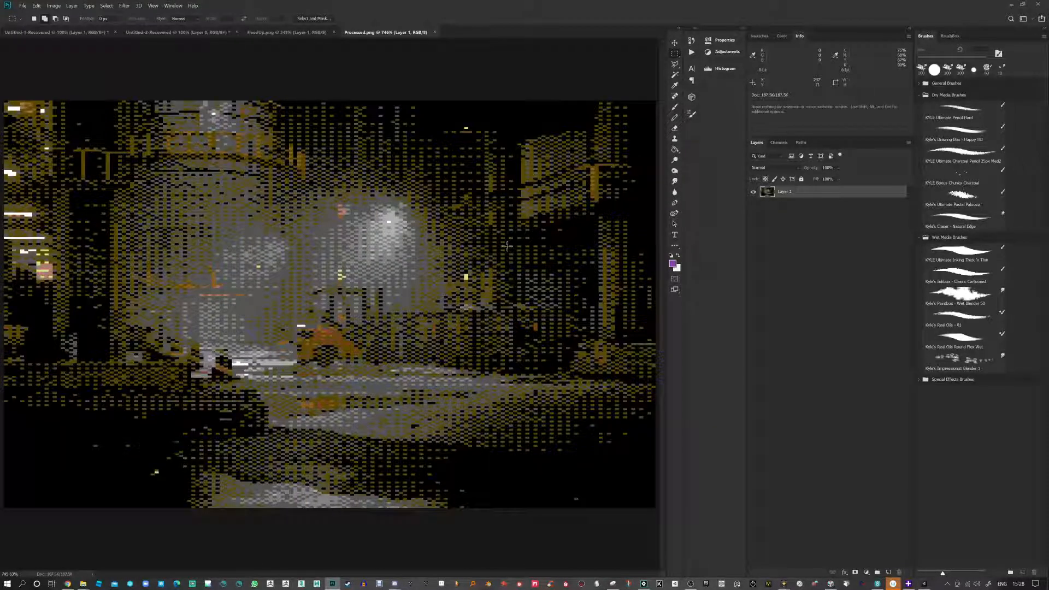
Step: Sample the orange pixel beside the pink block and paint neighbouring pixels with the Pencil at a 1 px brush size
{"action": "scroll", "coordinate": [75, 316], "scroll_direction": "up", "scroll_amount": 3}
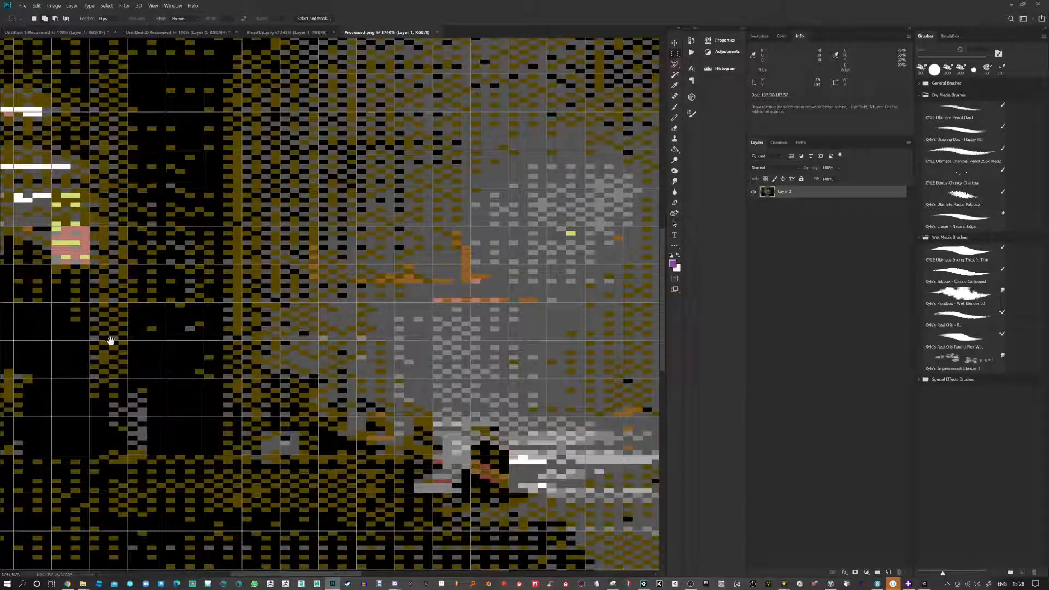
{"action": "left_click_drag", "start_coordinate": [112, 340], "coordinate": [390, 372]}
{"action": "scroll", "coordinate": [324, 281], "scroll_direction": "up", "scroll_amount": 2}
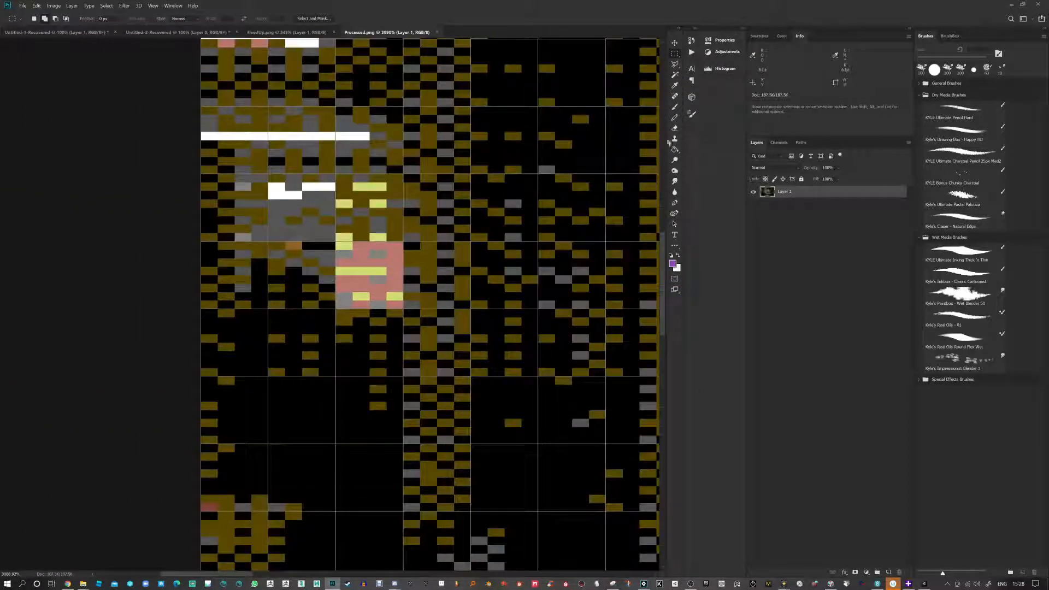
{"action": "left_click", "coordinate": [675, 119]}
{"action": "left_click", "coordinate": [294, 244], "text": "alt"}
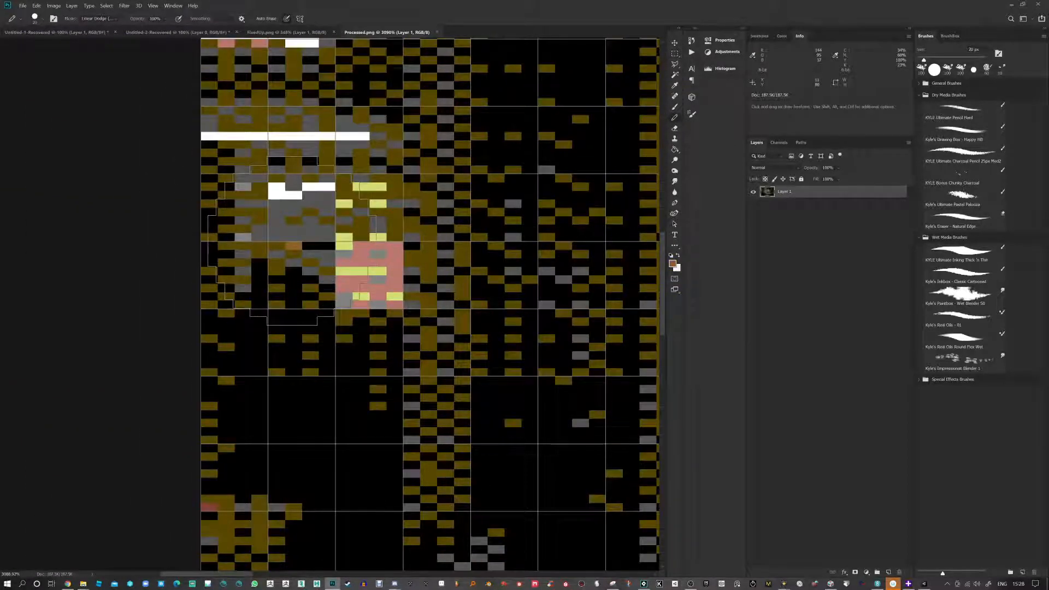
{"action": "key", "text": "bracketleft"}
{"action": "key", "text": "bracketleft"}
{"action": "key", "text": "bracketleft"}
{"action": "key", "text": "bracketleft"}
{"action": "key", "text": "bracketleft"}
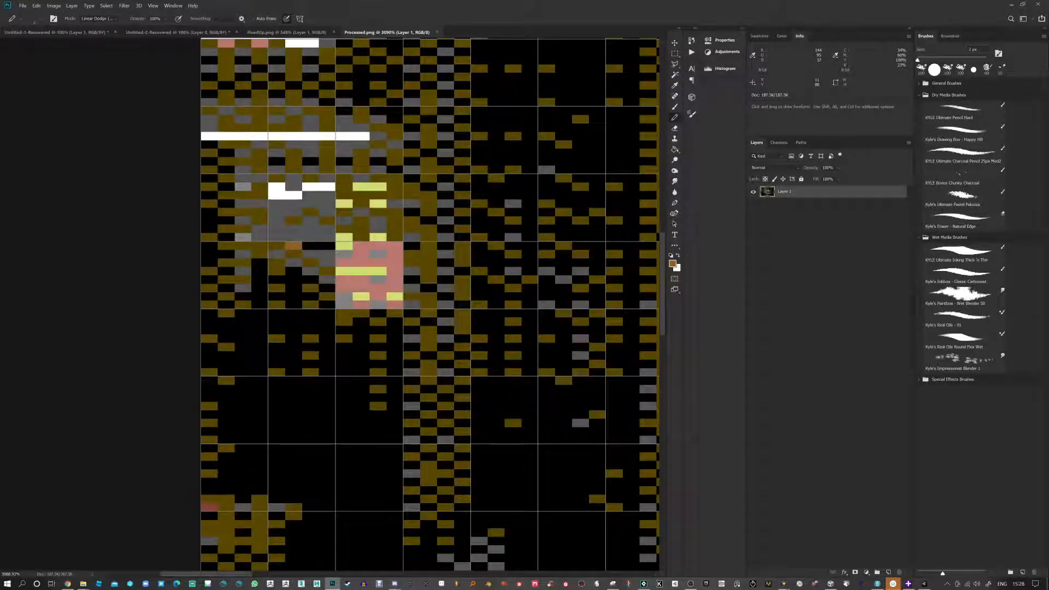
{"action": "left_click", "coordinate": [314, 244]}
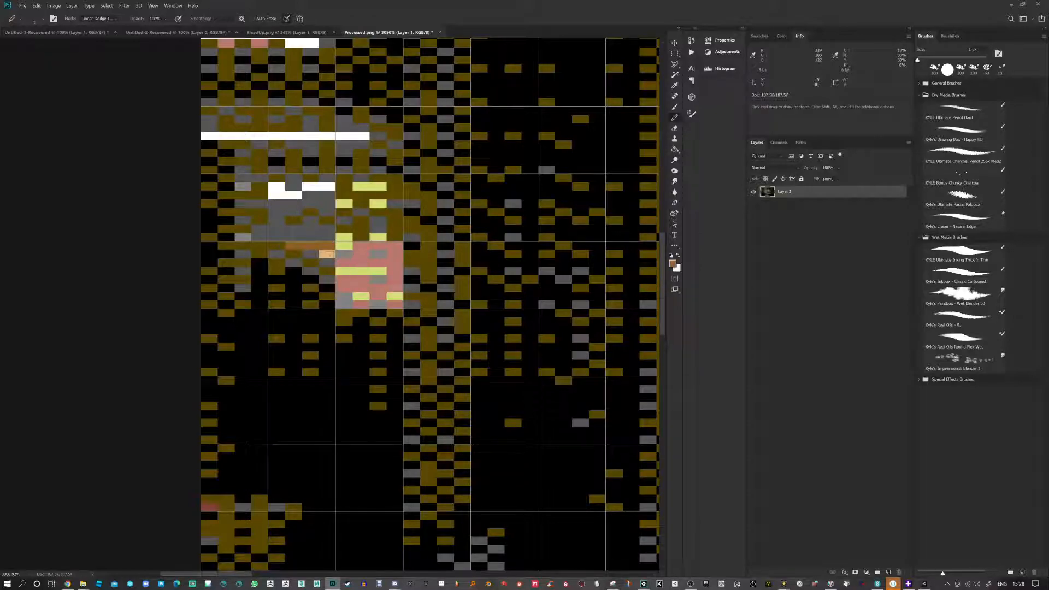
Step: Set the Pencil's blend mode to Normal, fill out the orange patch beside the pink block, and sample the dark brown below it
{"action": "left_click", "coordinate": [99, 20]}
{"action": "left_click", "coordinate": [99, 24]}
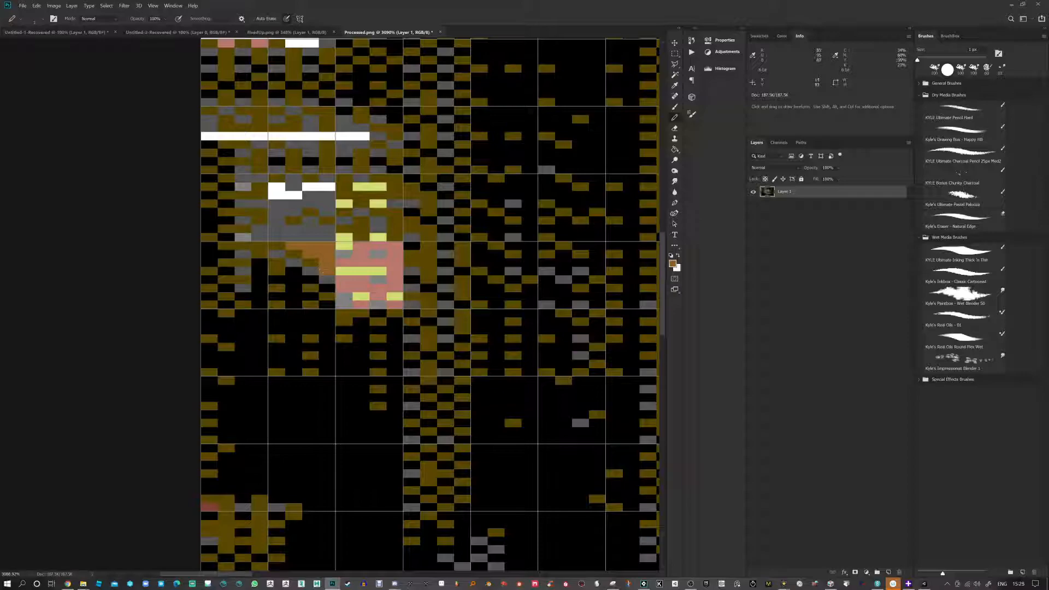
{"action": "left_click", "coordinate": [326, 296], "text": "alt"}
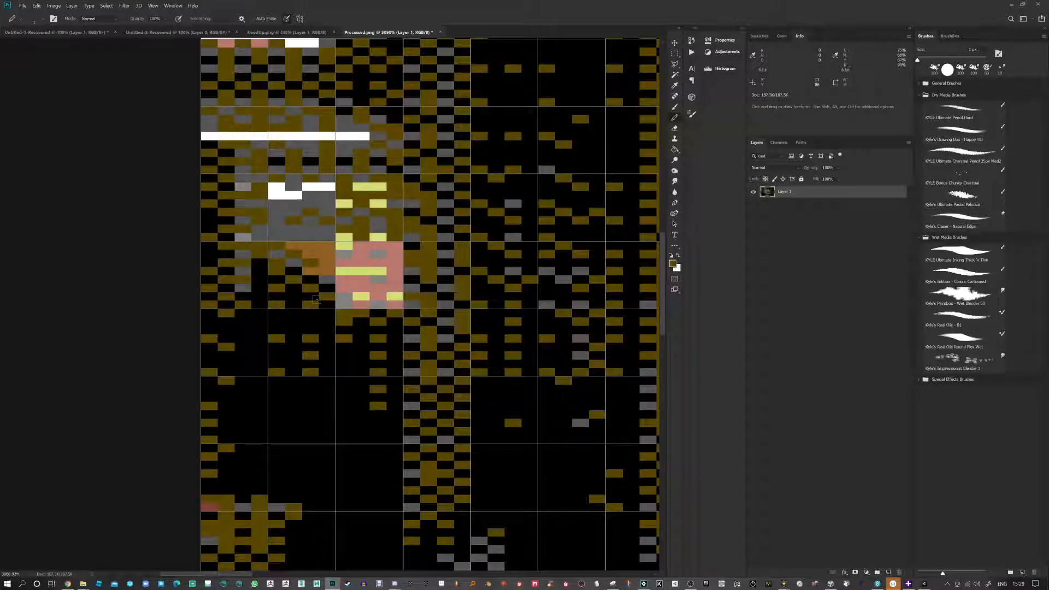
Step: Repaint the lower-left pixels of the pink block in grey sampled from it, and pick up black from the area below
{"action": "left_click", "coordinate": [350, 261], "text": "alt"}
{"action": "scroll", "coordinate": [404, 282], "scroll_direction": "down", "scroll_amount": 3}
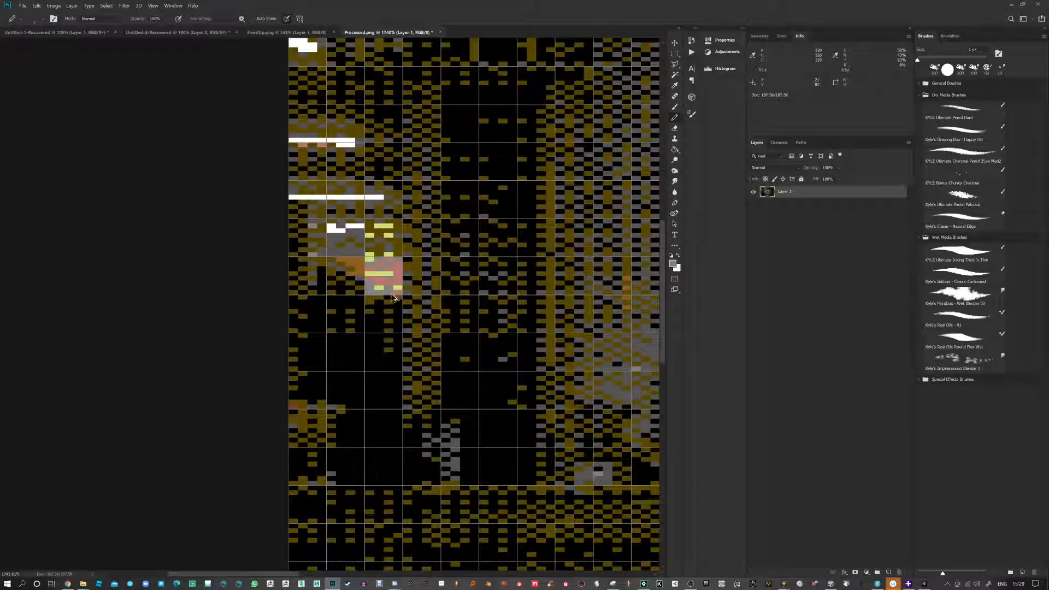
{"action": "scroll", "coordinate": [393, 298], "scroll_direction": "up", "scroll_amount": 2}
{"action": "scroll", "coordinate": [391, 300], "scroll_direction": "up", "scroll_amount": 3}
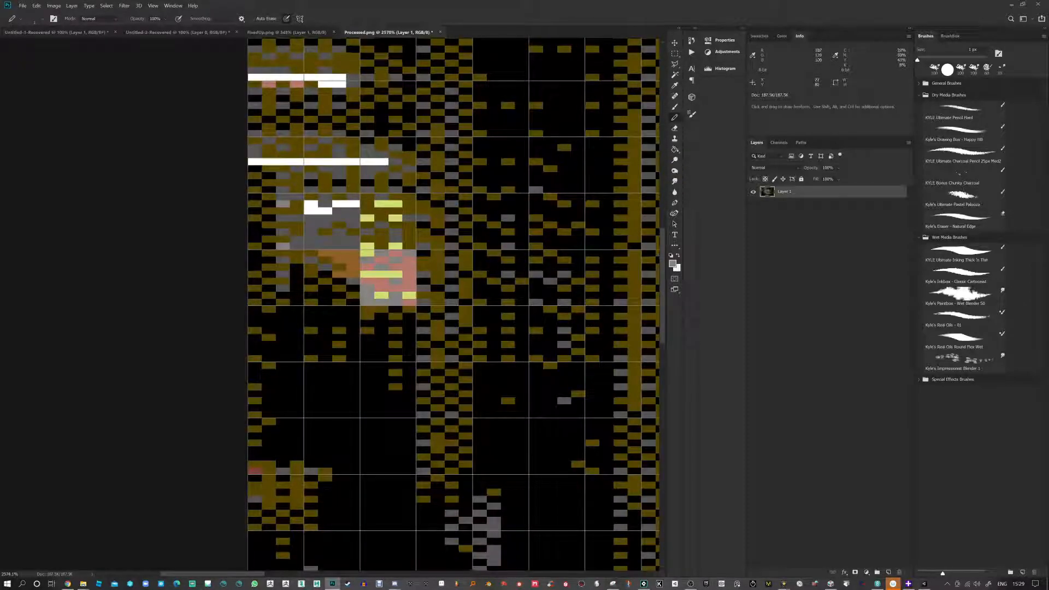
{"action": "scroll", "coordinate": [393, 274], "scroll_direction": "down", "scroll_amount": 1}
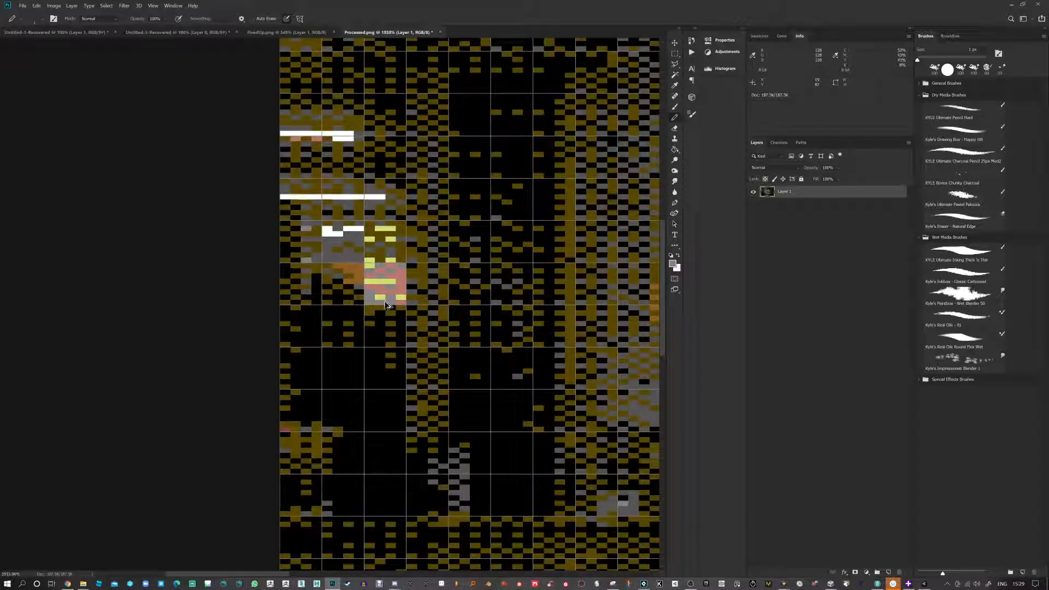
{"action": "scroll", "coordinate": [386, 304], "scroll_direction": "down", "scroll_amount": 1}
{"action": "scroll", "coordinate": [386, 316], "scroll_direction": "up", "scroll_amount": 3}
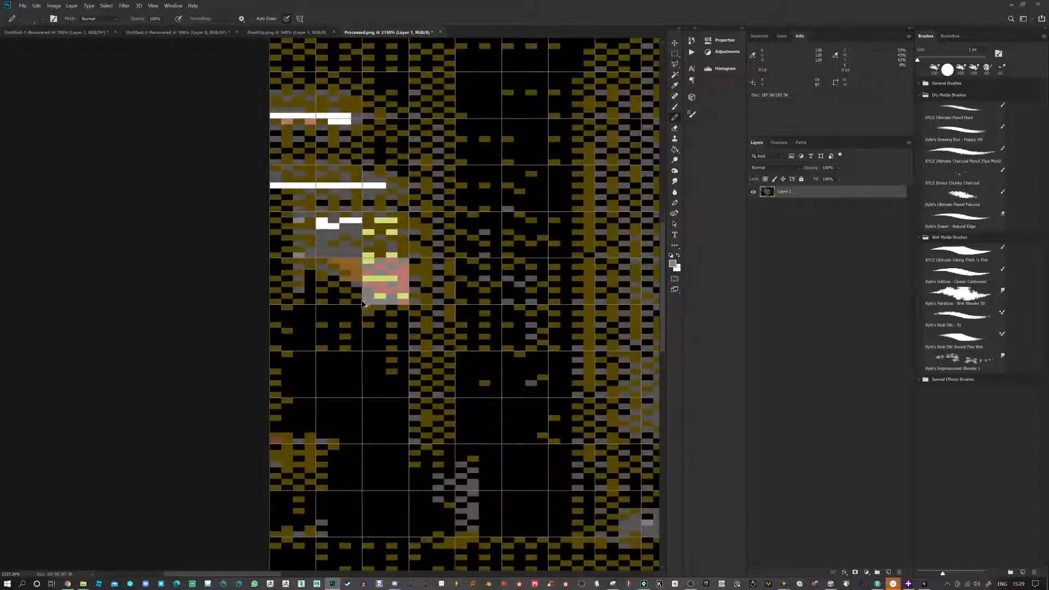
{"action": "left_click", "coordinate": [346, 327], "text": "alt"}
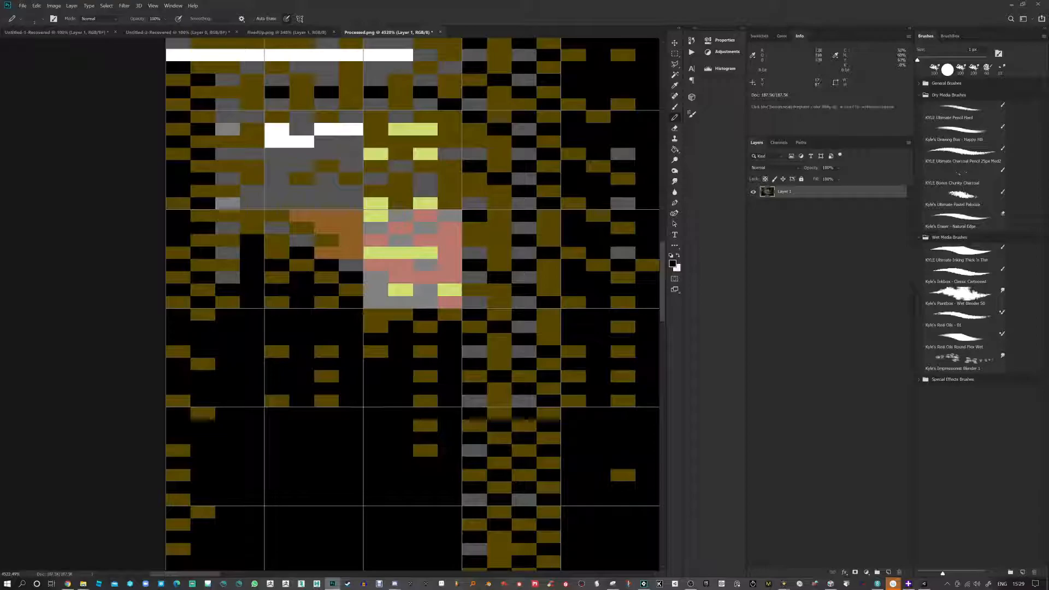
Step: Hide the grid overlay and check the retouched image as a whole
{"action": "scroll", "coordinate": [391, 360], "scroll_direction": "down", "scroll_amount": 3}
{"action": "scroll", "coordinate": [391, 361], "scroll_direction": "down", "scroll_amount": 3}
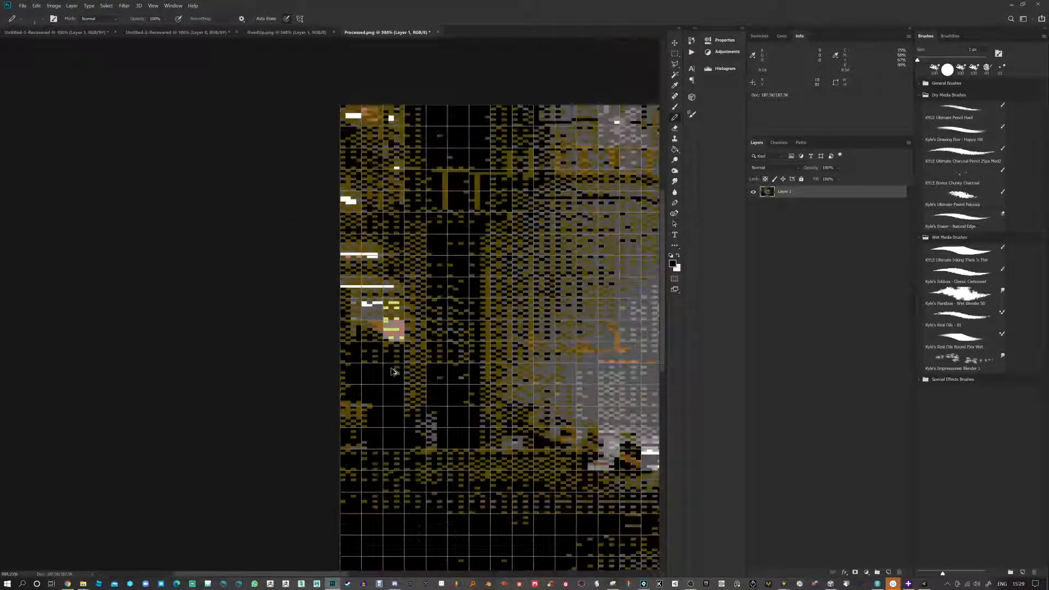
{"action": "scroll", "coordinate": [408, 377], "scroll_direction": "up", "scroll_amount": 2}
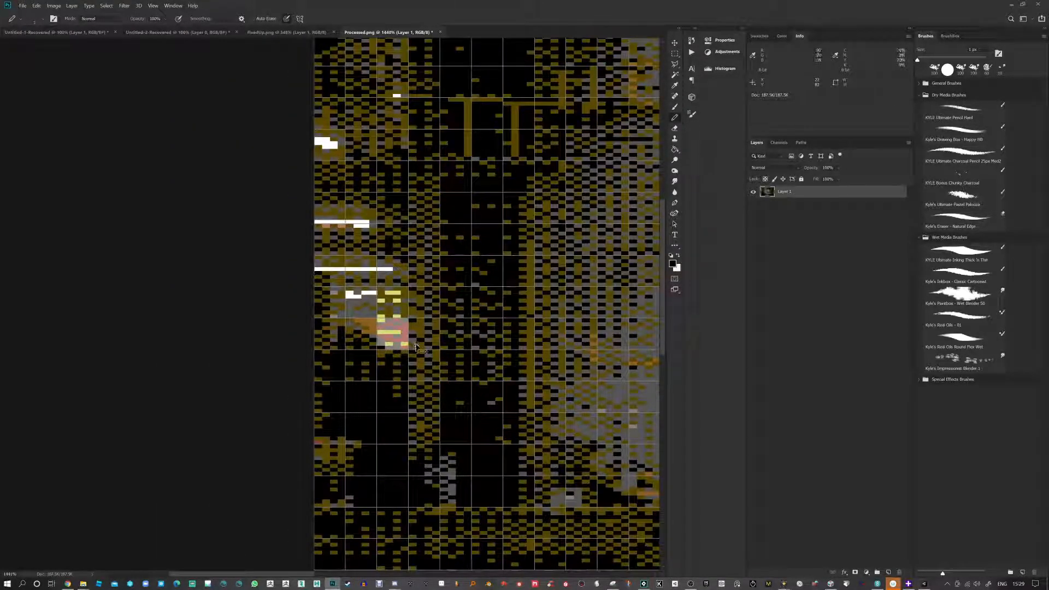
{"action": "key", "text": "ctrl+apostrophe"}
{"action": "scroll", "coordinate": [415, 349], "scroll_direction": "down", "scroll_amount": 4}
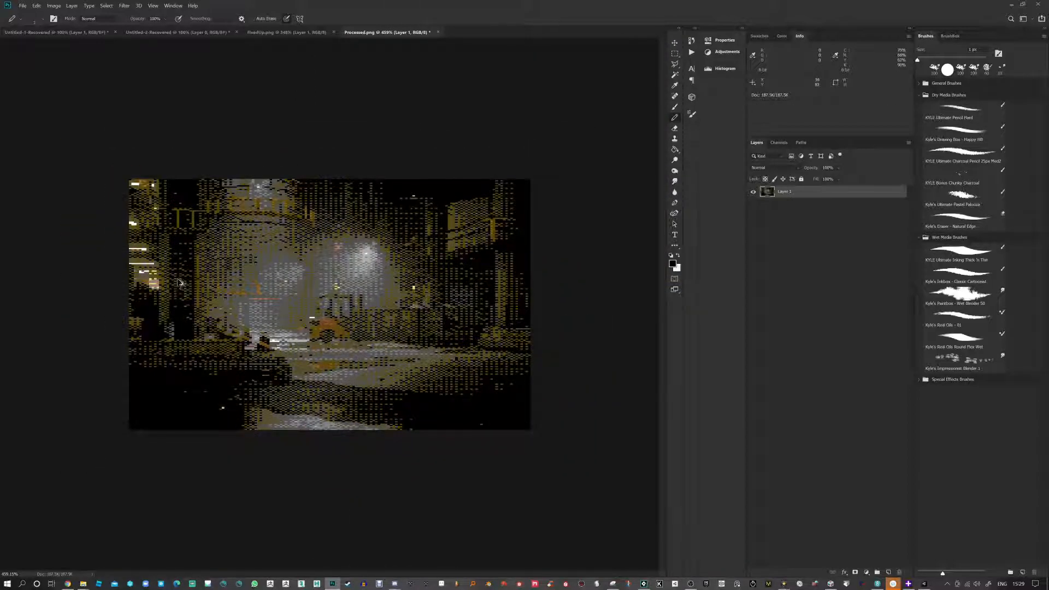
{"action": "scroll", "coordinate": [183, 285], "scroll_direction": "up", "scroll_amount": 2}
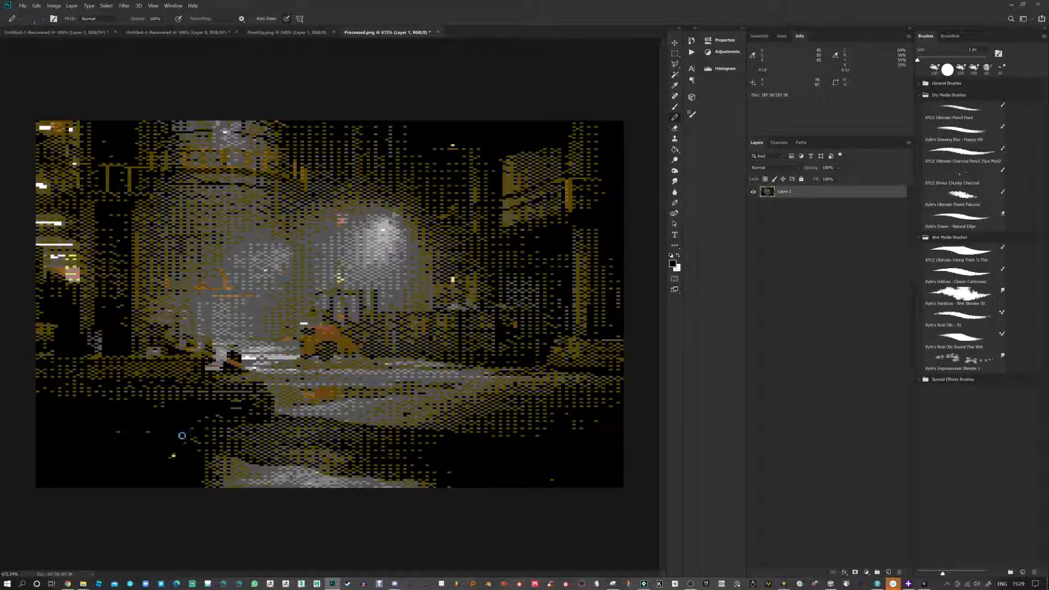
Step: Save the image to the Desktop as Processed.bmp in BMP format, using the Windows file format and 24-bit depth
{"action": "key", "text": "ctrl+shift+s"}
{"action": "left_click", "coordinate": [181, 391]}
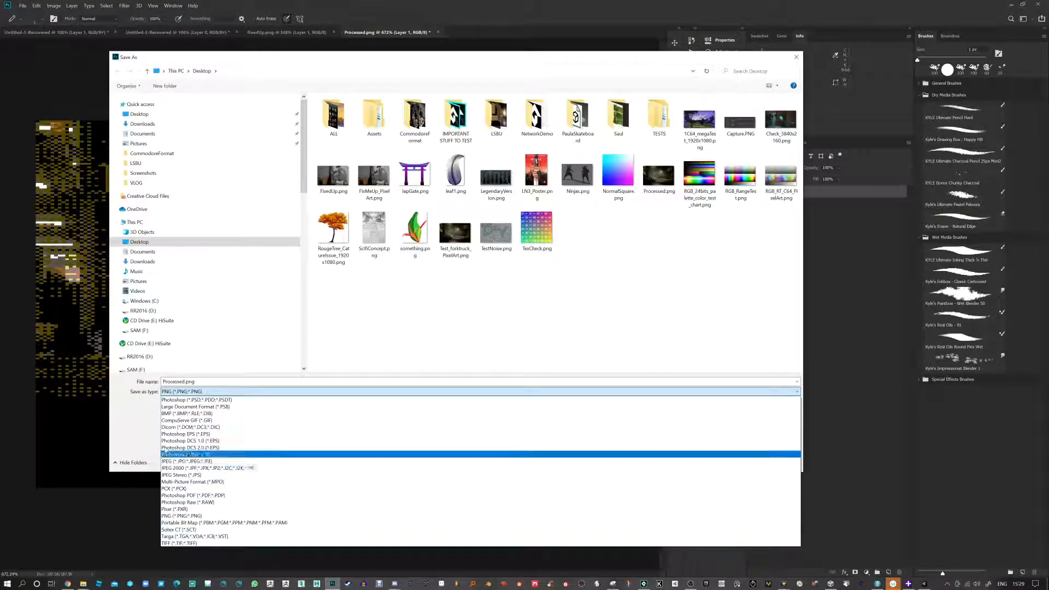
{"action": "left_click", "coordinate": [167, 413]}
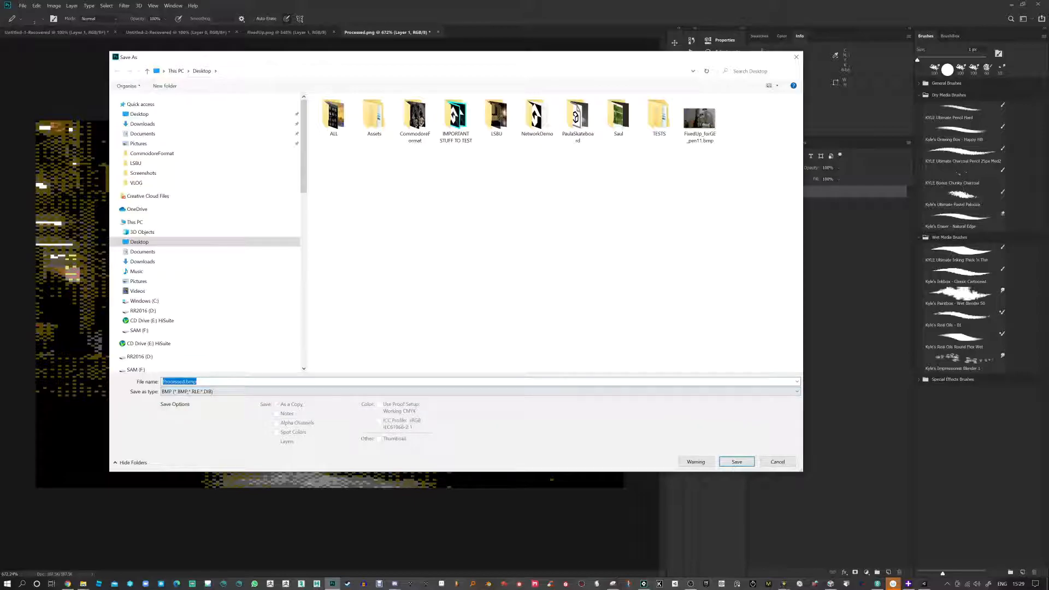
{"action": "left_click", "coordinate": [737, 461]}
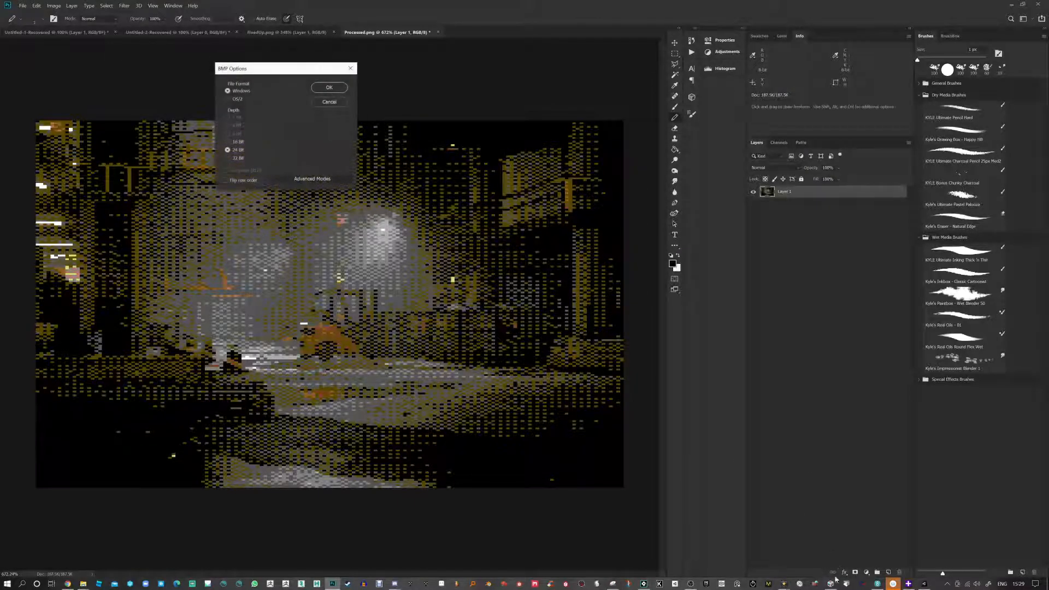
{"action": "left_click", "coordinate": [331, 89]}
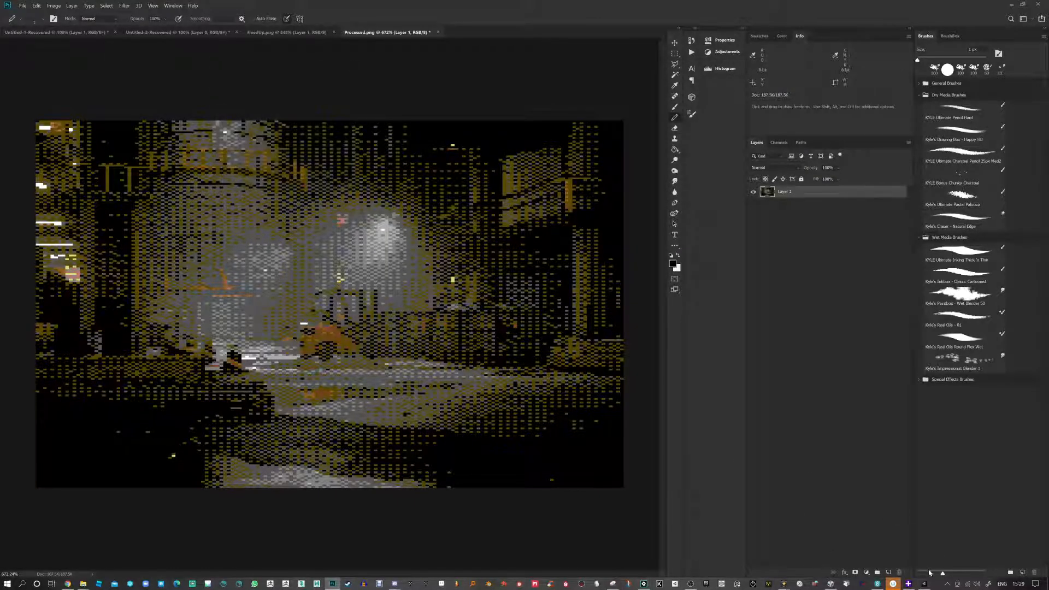
Step: Switch to GangEd and load Processed.bmp from the Desktop as an imported PC image
{"action": "left_click", "coordinate": [831, 584]}
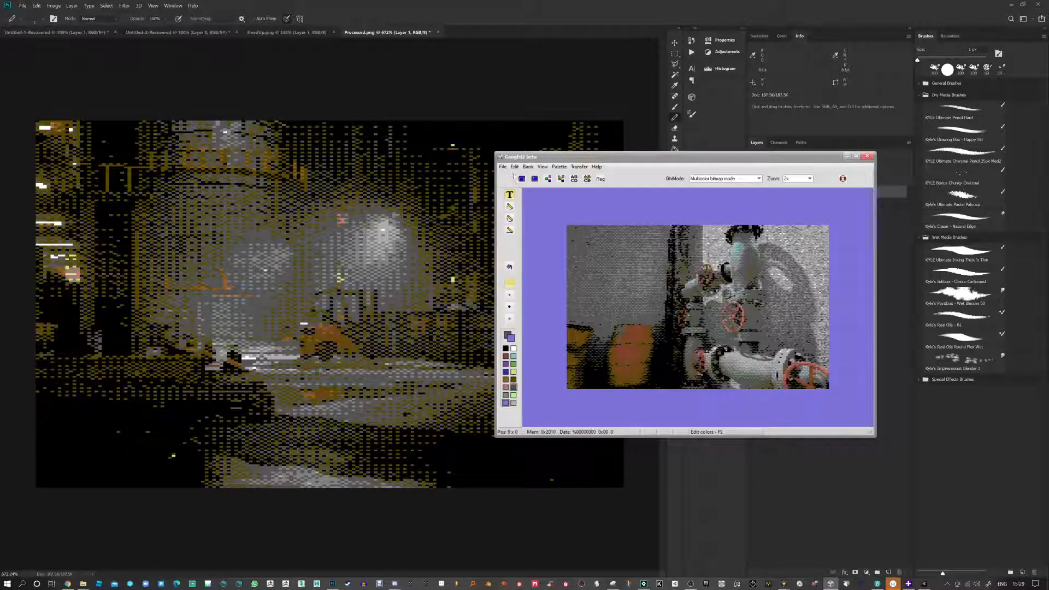
{"action": "left_click", "coordinate": [502, 166]}
{"action": "mouse_move", "coordinate": [517, 191]}
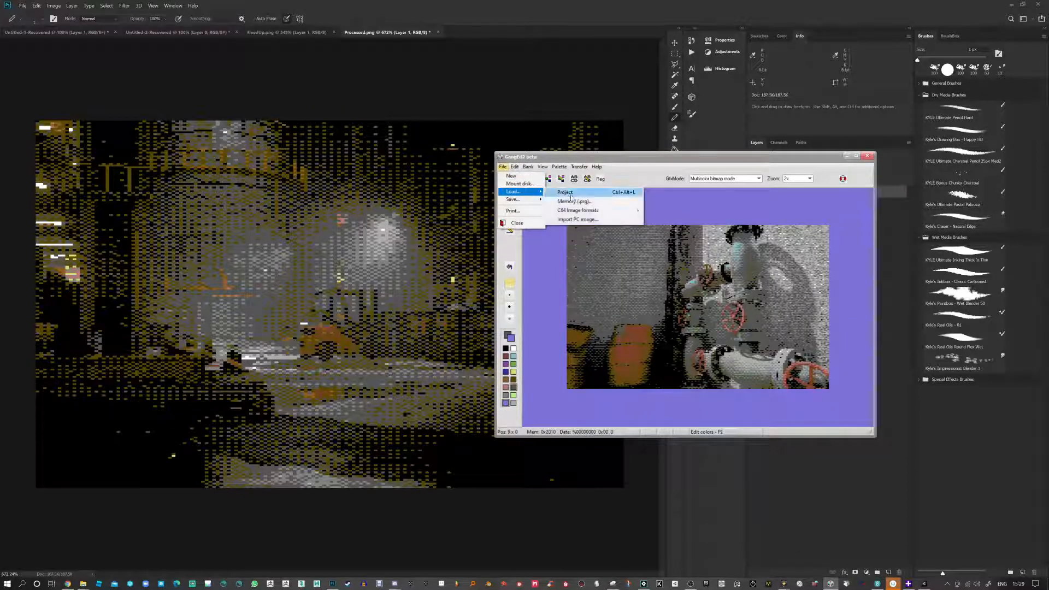
{"action": "left_click", "coordinate": [590, 220]}
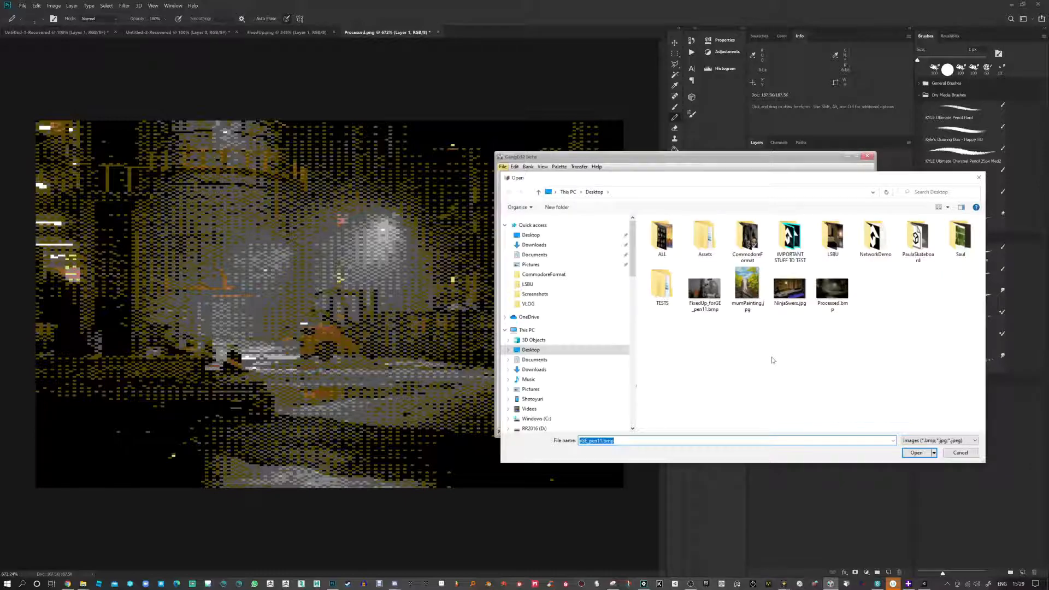
{"action": "double_click", "coordinate": [831, 289]}
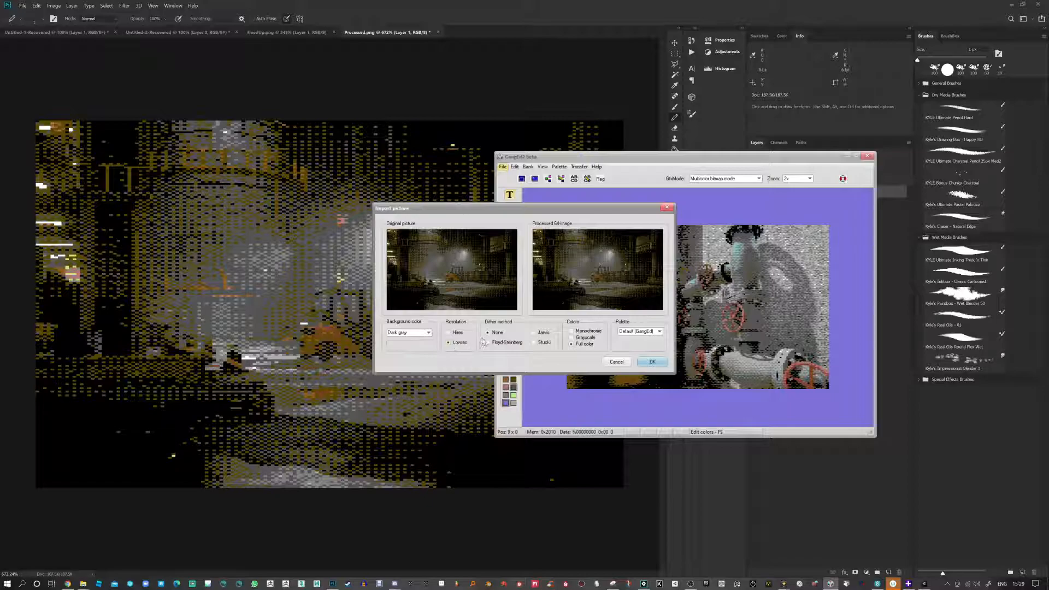
Step: Set the import's background colour to Most common and complete the picture import
{"action": "left_click", "coordinate": [429, 332]}
{"action": "scroll", "coordinate": [430, 359], "scroll_direction": "up", "scroll_amount": 3}
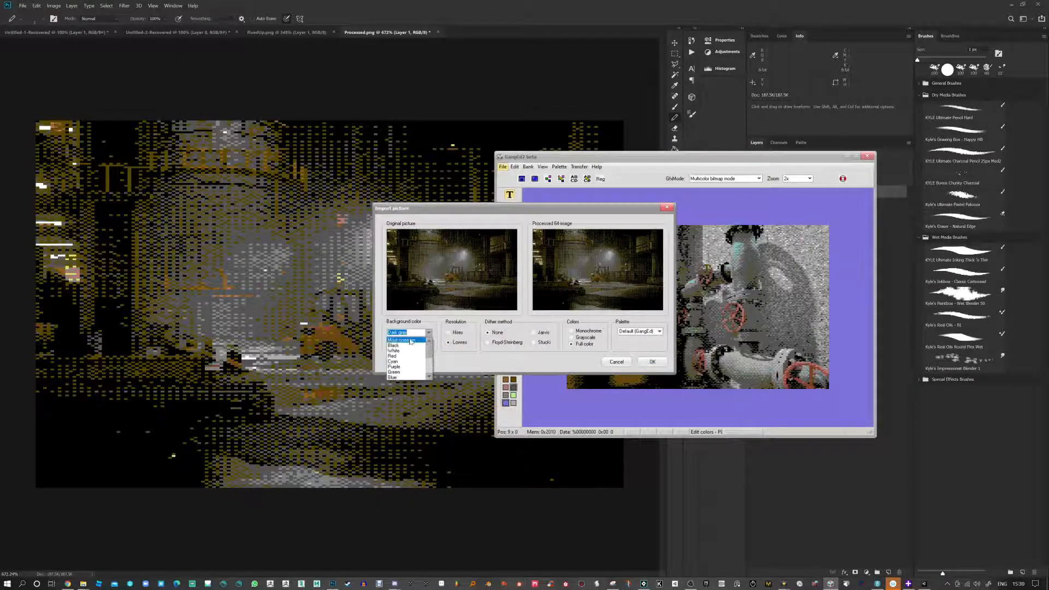
{"action": "left_click", "coordinate": [411, 340]}
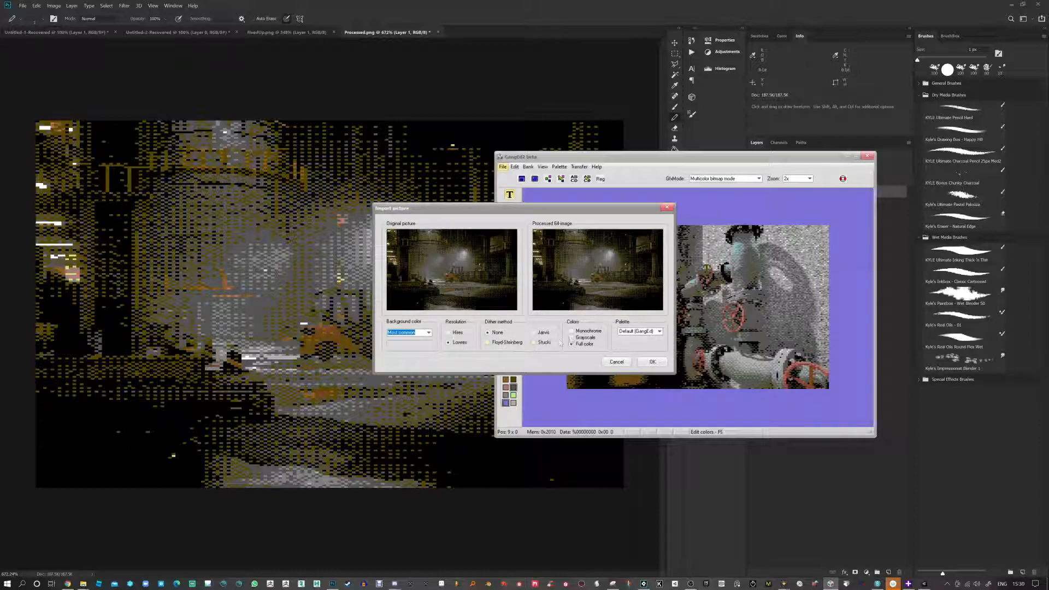
{"action": "left_click", "coordinate": [652, 362]}
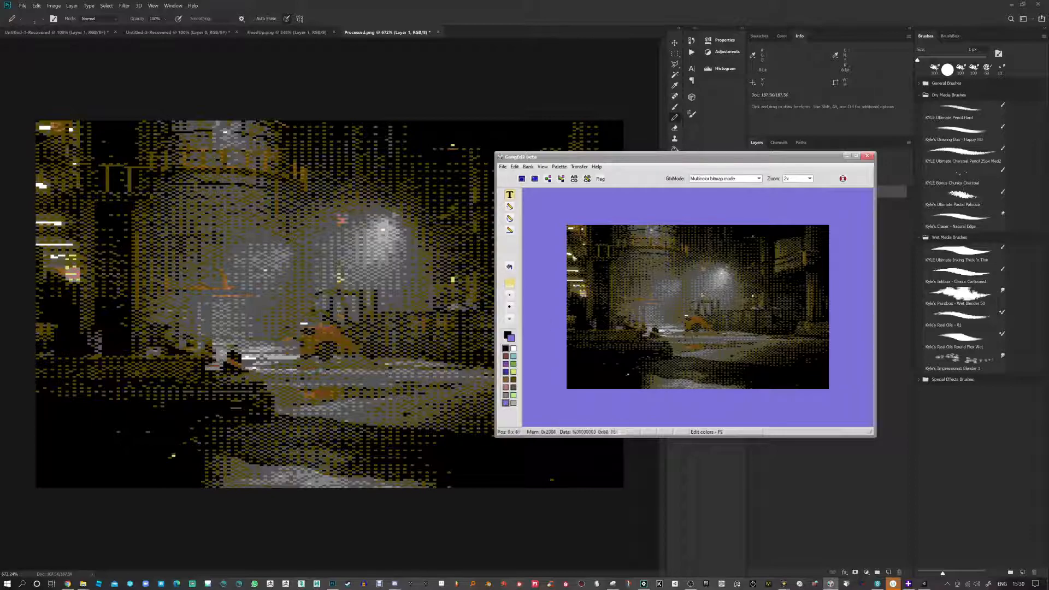
Step: Save the imported picture to the Desktop as a C64 executable PRG named Refinery
{"action": "left_click", "coordinate": [502, 168]}
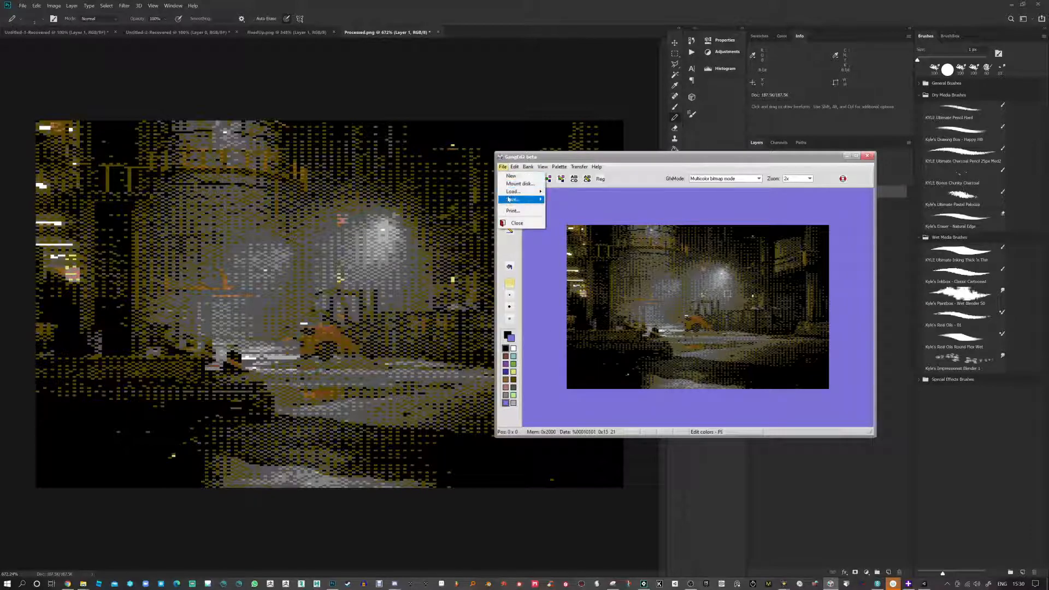
{"action": "mouse_move", "coordinate": [511, 200]}
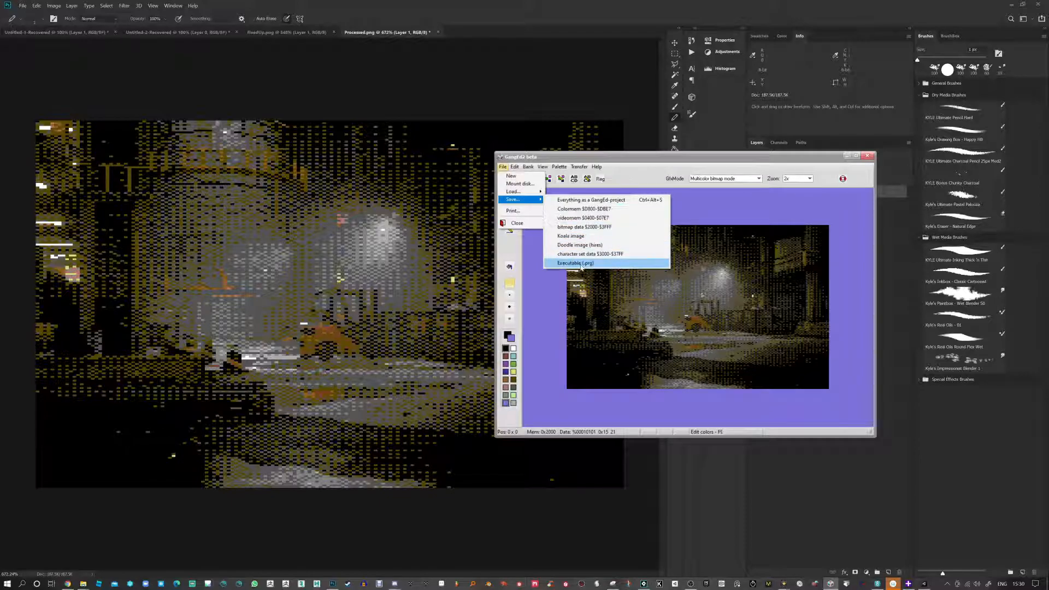
{"action": "left_click", "coordinate": [581, 263]}
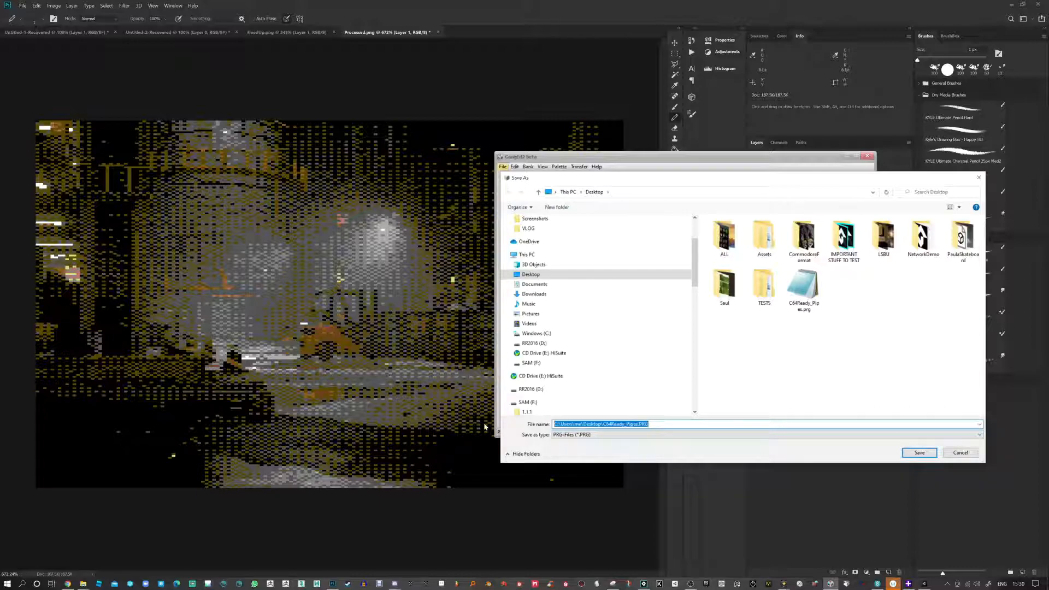
{"action": "type", "text": "Refinery"}
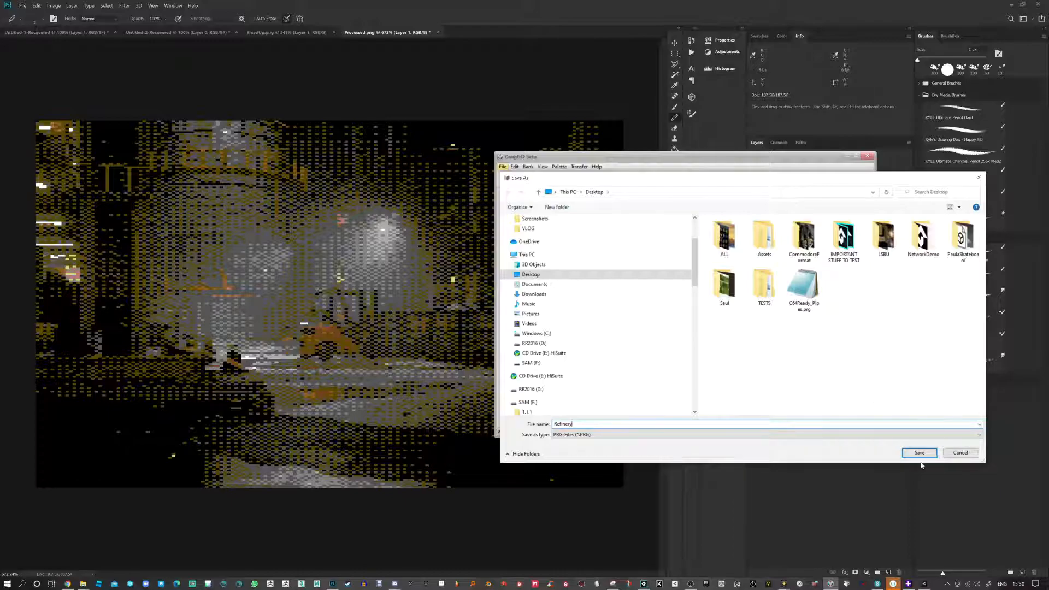
{"action": "left_click", "coordinate": [923, 454]}
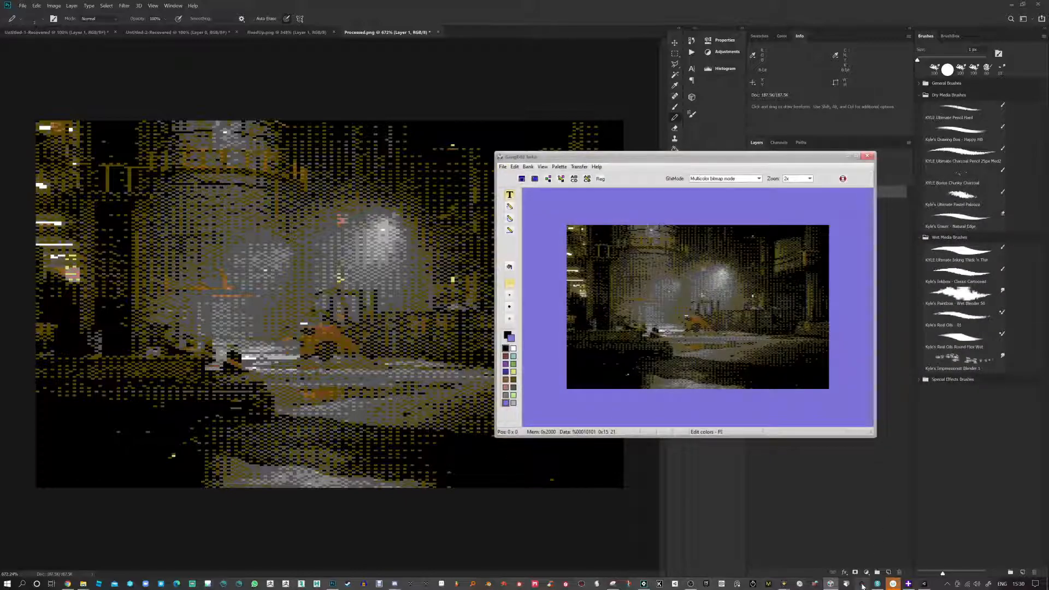
Step: Launch the VICE C64 emulator and run Refinery.PRG in it from a File Explorer window
{"action": "left_click", "coordinate": [861, 586]}
{"action": "left_click", "coordinate": [861, 584]}
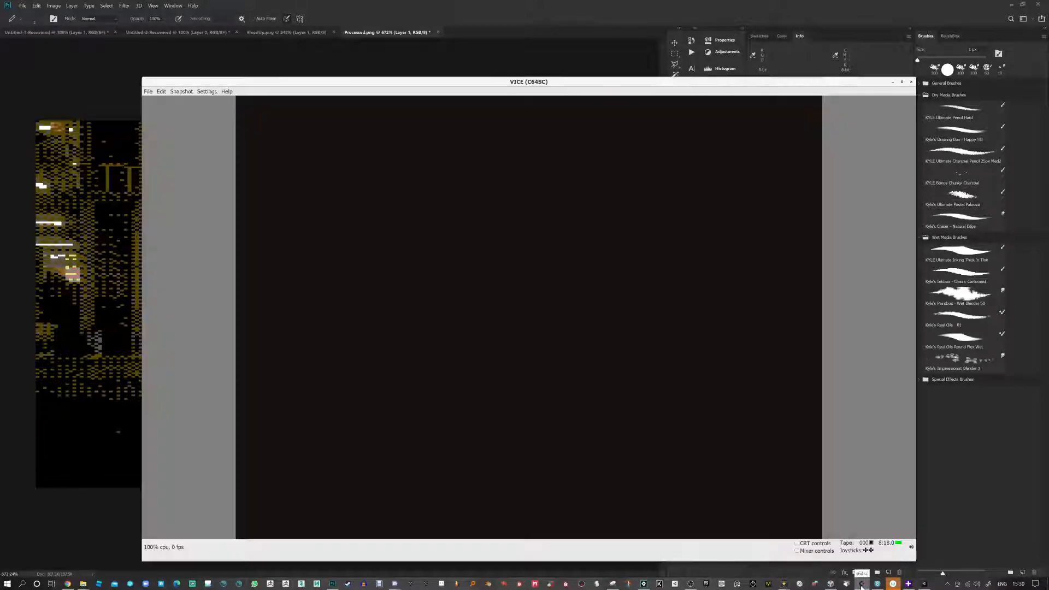
{"action": "mouse_move", "coordinate": [83, 583]}
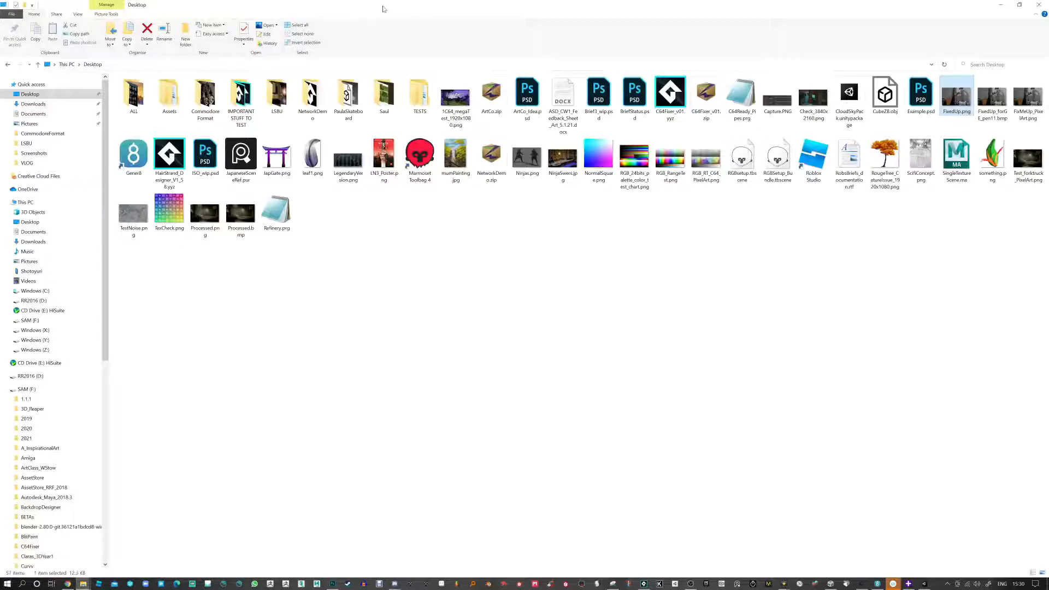
{"action": "left_click", "coordinate": [130, 553]}
{"action": "left_click", "coordinate": [628, 155]}
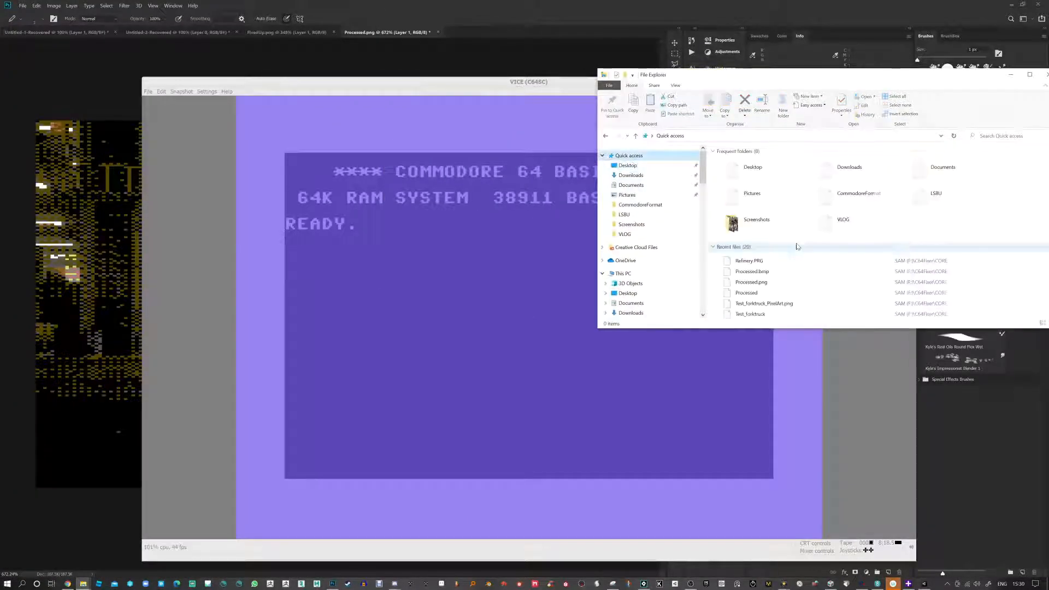
{"action": "left_click_drag", "start_coordinate": [749, 264], "coordinate": [430, 296]}
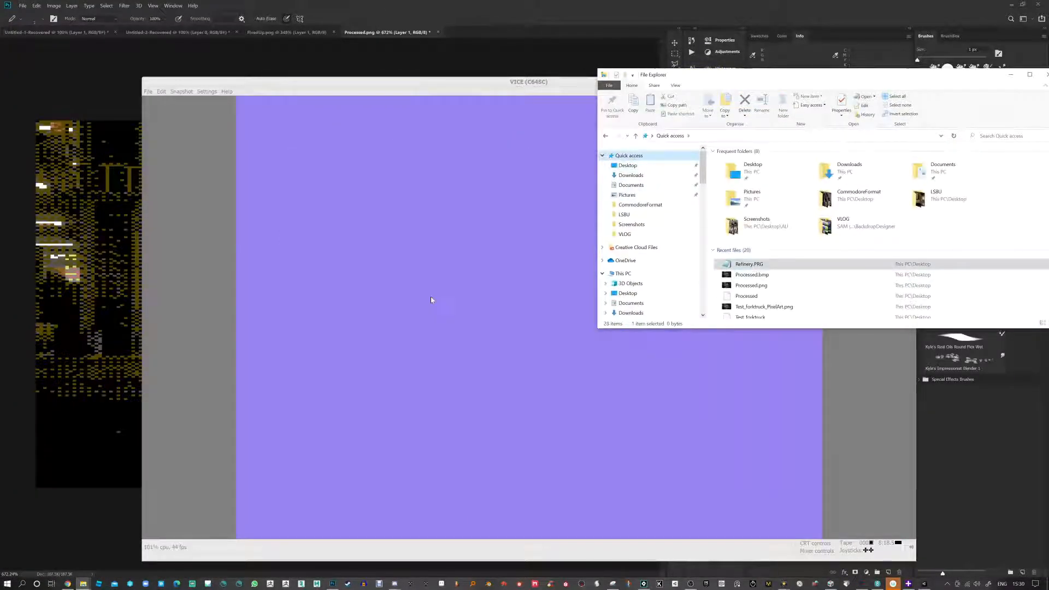
Step: Move File Explorer aside, then shrink the VICE window and place it beside the GangEd window for comparison
{"action": "left_click_drag", "start_coordinate": [725, 79], "coordinate": [908, 76]}
{"action": "left_click_drag", "start_coordinate": [781, 158], "coordinate": [907, 157]}
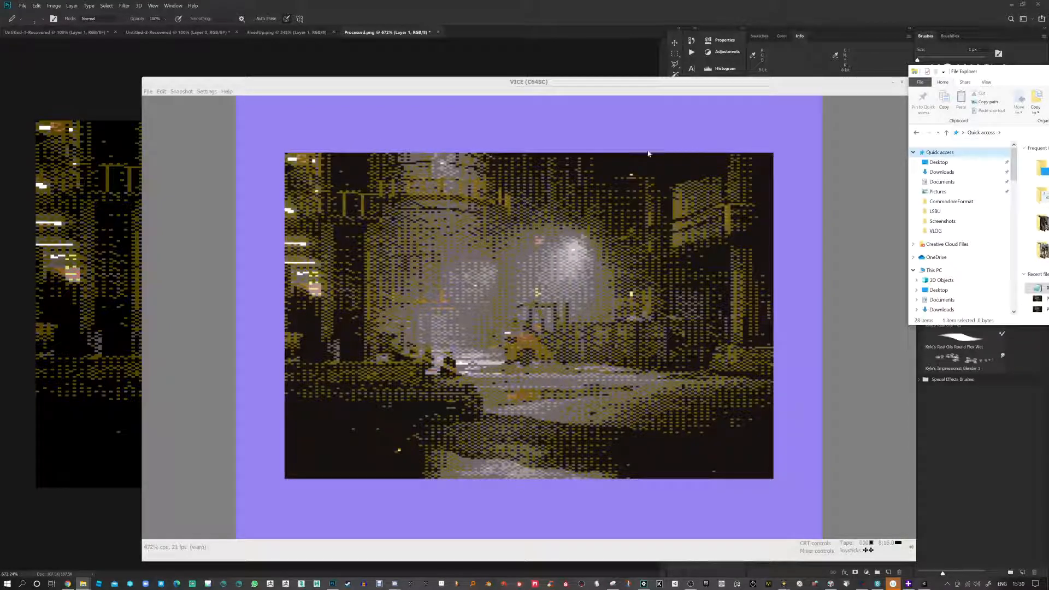
{"action": "left_click_drag", "start_coordinate": [566, 82], "coordinate": [444, 32]}
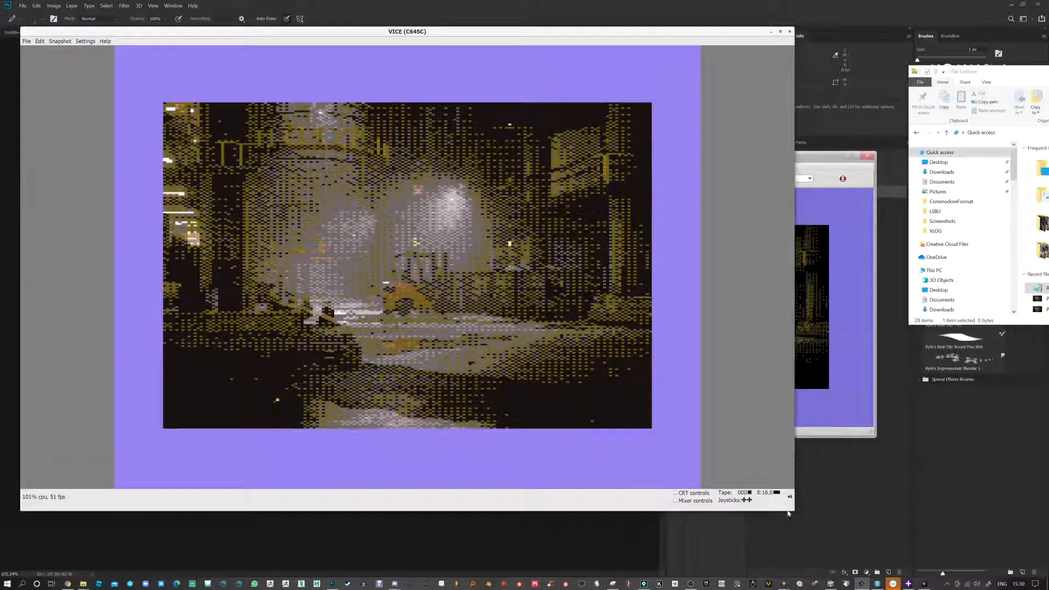
{"action": "left_click_drag", "start_coordinate": [792, 518], "coordinate": [276, 249]}
{"action": "left_click_drag", "start_coordinate": [182, 32], "coordinate": [395, 158]}
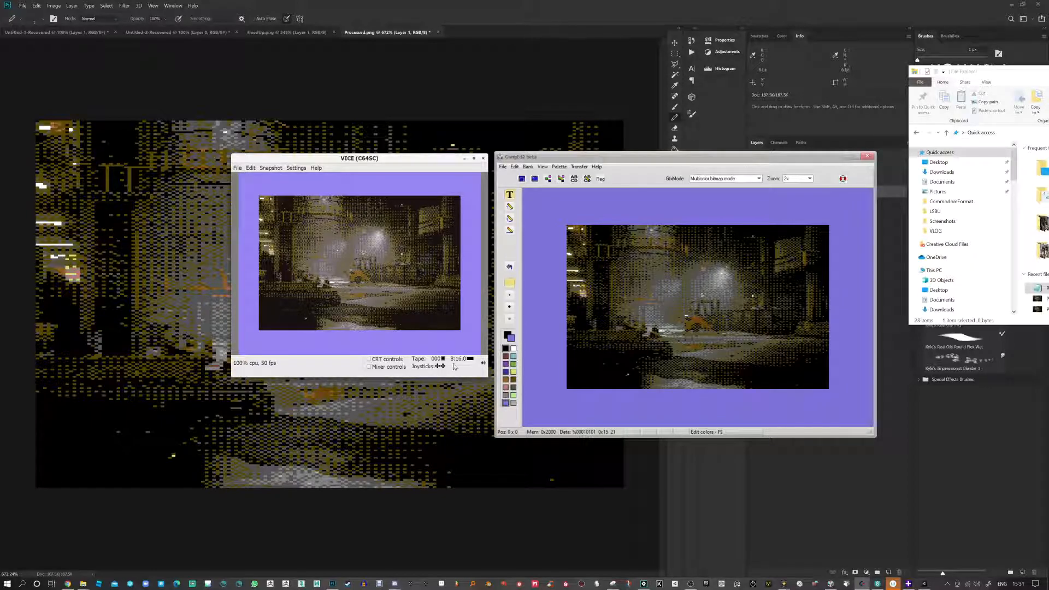
Step: Run C64Ready_Pipes.PRG from the recent files in VICE and arrange the emulator window above File Explorer
{"action": "left_click_drag", "start_coordinate": [967, 73], "coordinate": [163, 158]}
{"action": "scroll", "coordinate": [215, 357], "scroll_direction": "down", "scroll_amount": 10}
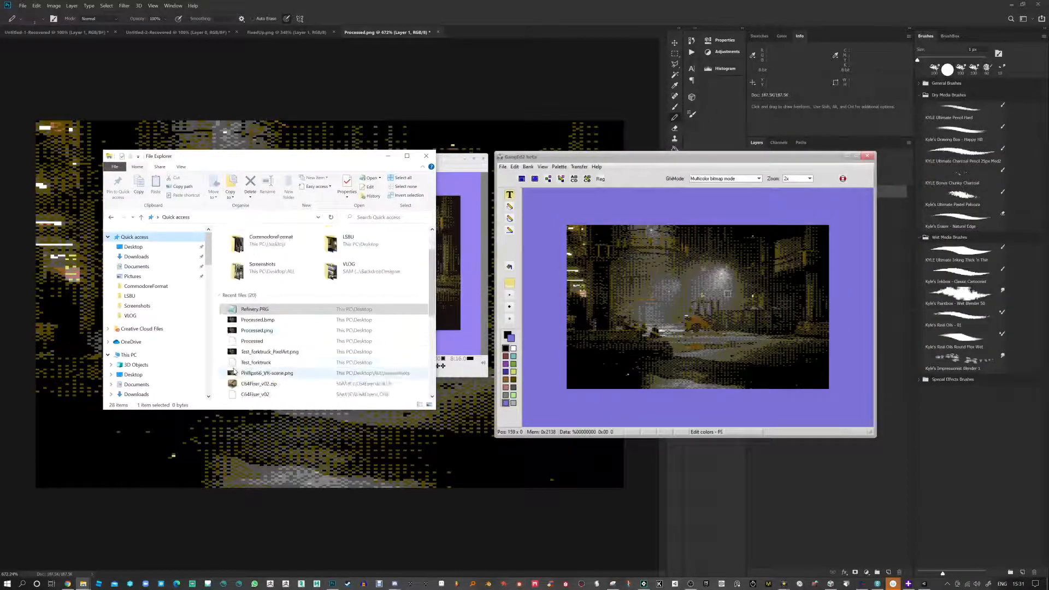
{"action": "double_click", "coordinate": [264, 311]}
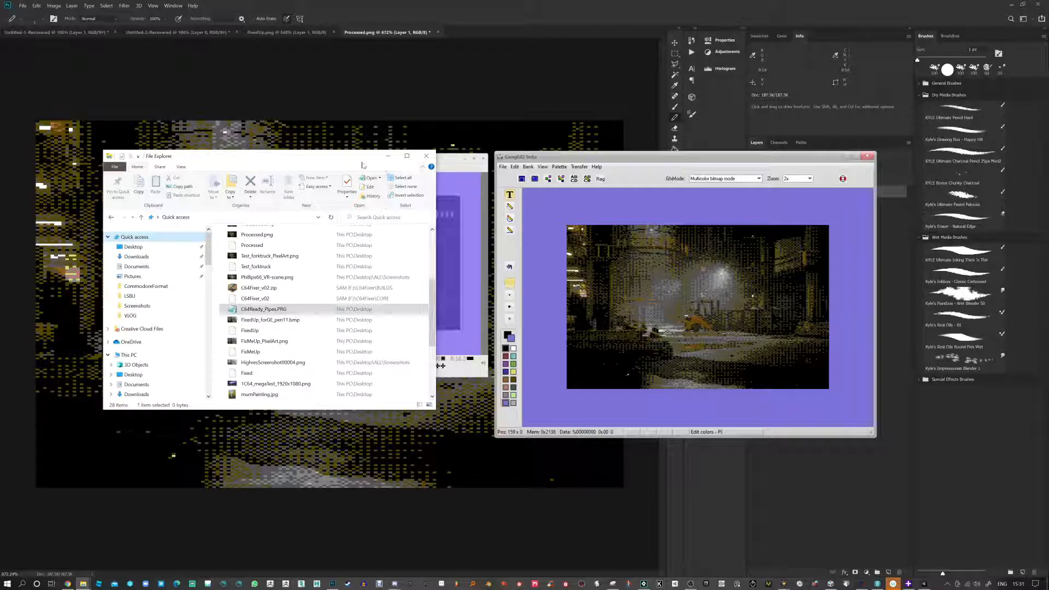
{"action": "left_click_drag", "start_coordinate": [364, 155], "coordinate": [299, 291]}
{"action": "left_click_drag", "start_coordinate": [364, 168], "coordinate": [333, 75]}
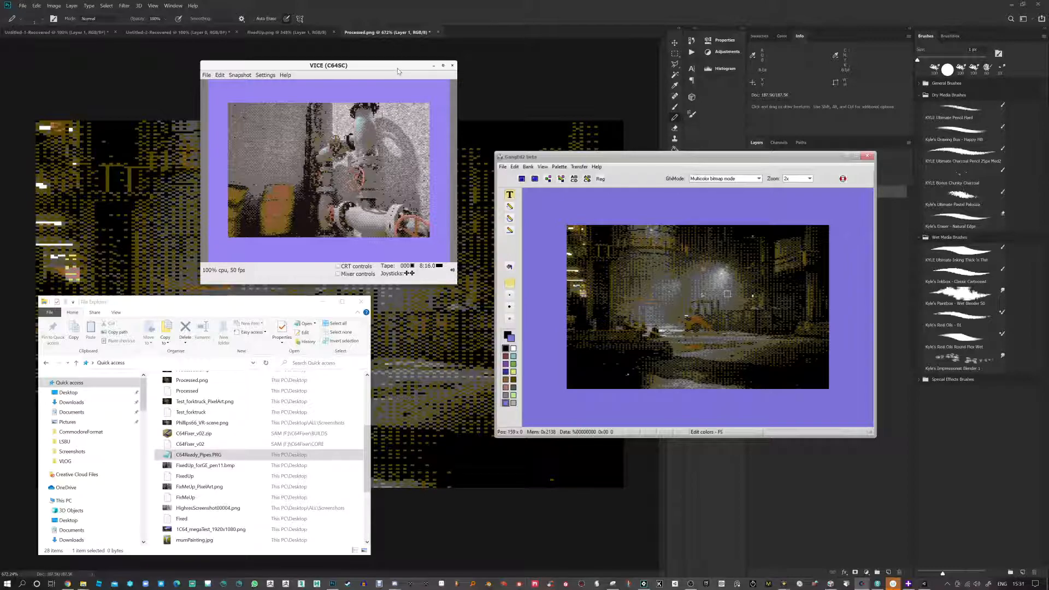
{"action": "left_click_drag", "start_coordinate": [302, 307], "coordinate": [411, 303]}
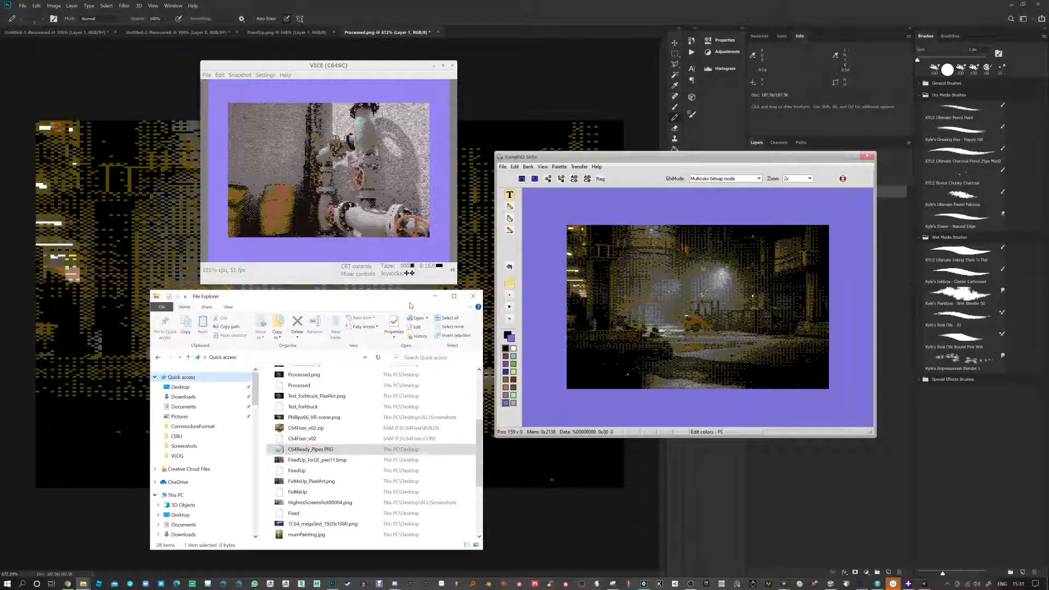